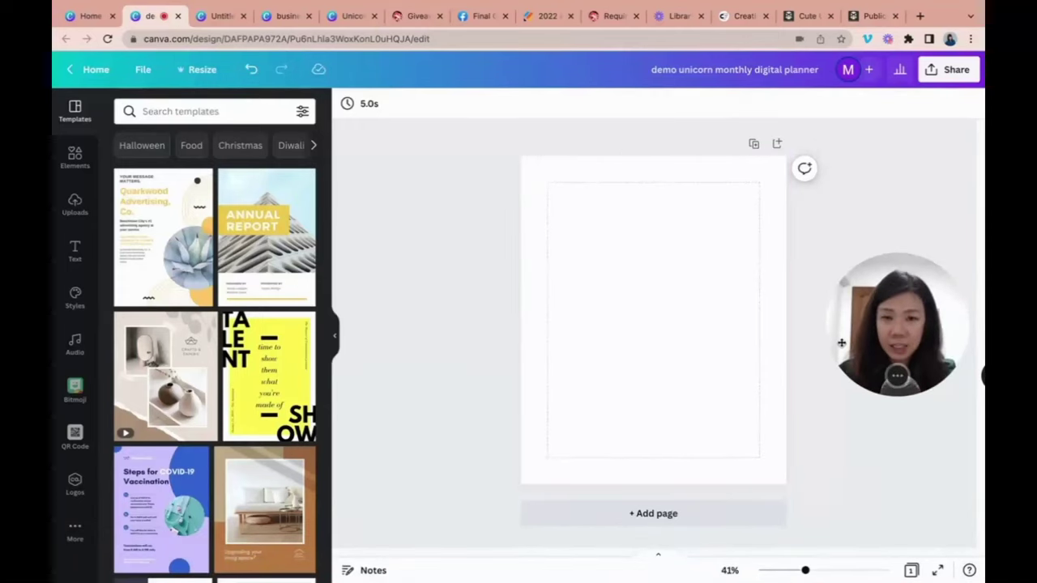
- Add the sitting Cute Unicorn graphic to the blank page and view its creator and licence information
left_click(74, 156)
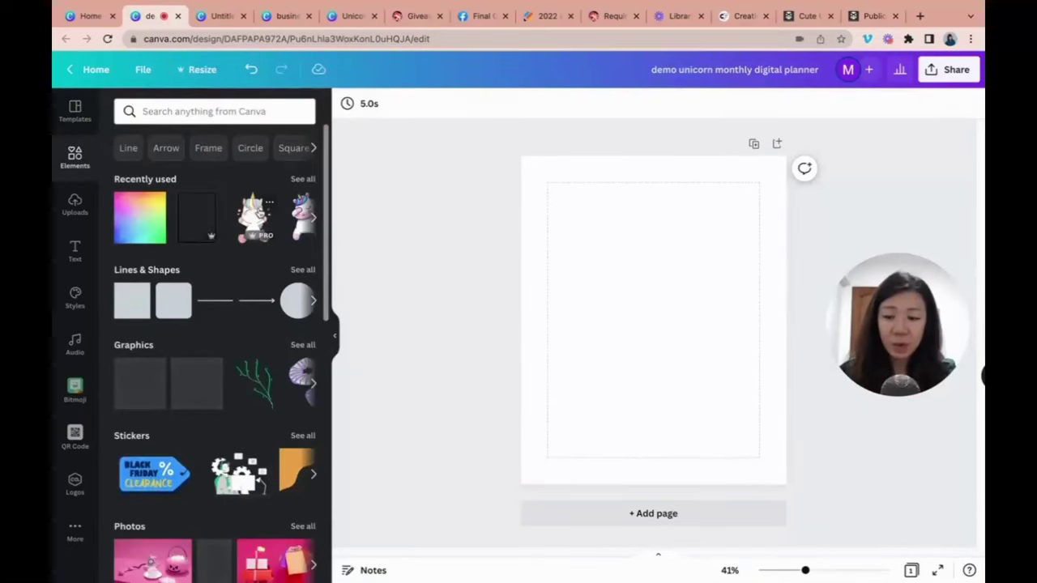
left_click(258, 215)
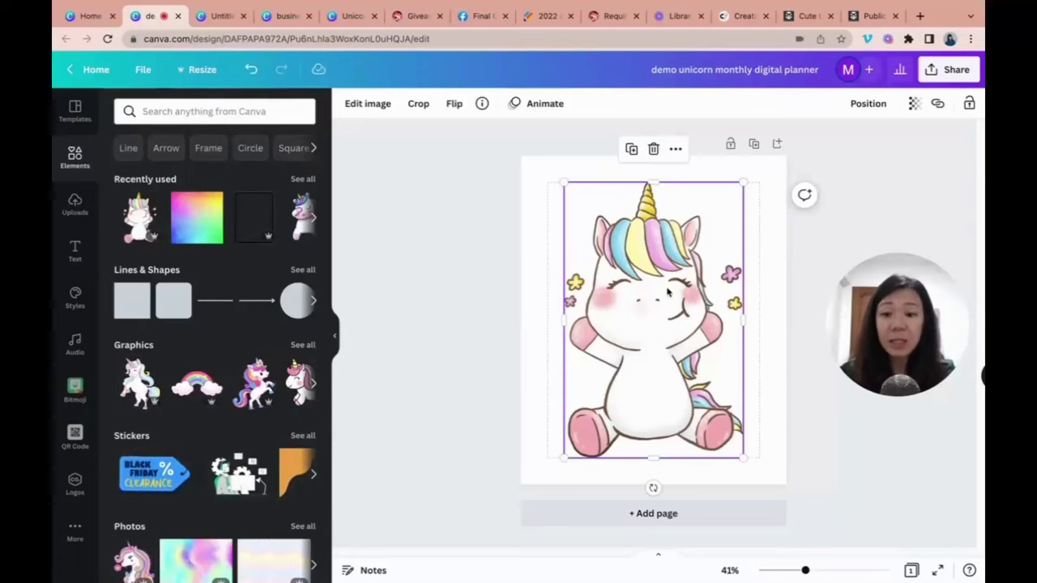
left_click(482, 103)
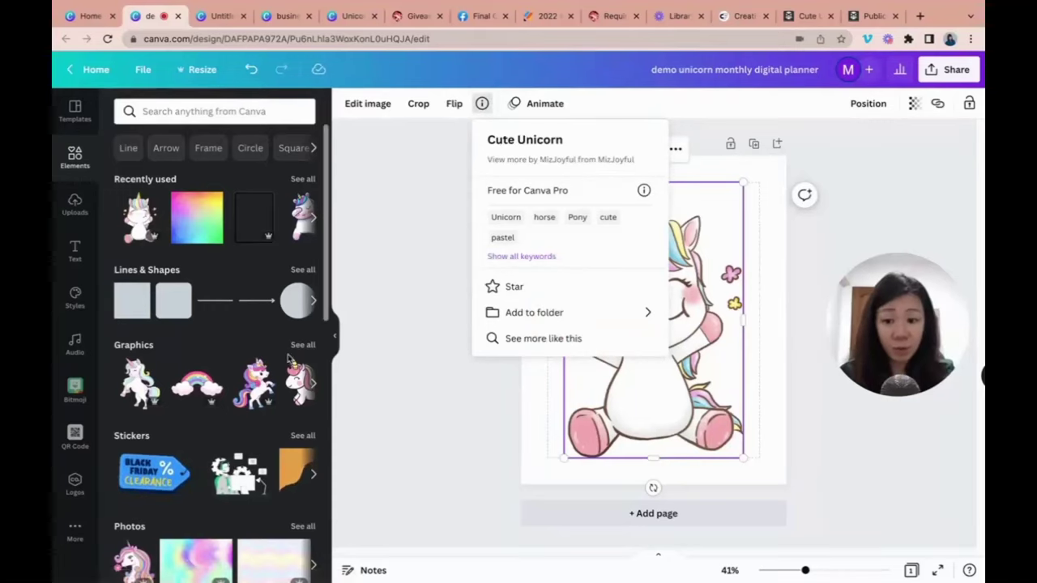
- Place the rearing rainbow-maned unicorn graphic on the page and delete the sitting unicorn
left_click(256, 387)
left_click_drag(256, 387, 698, 268)
key("Delete")
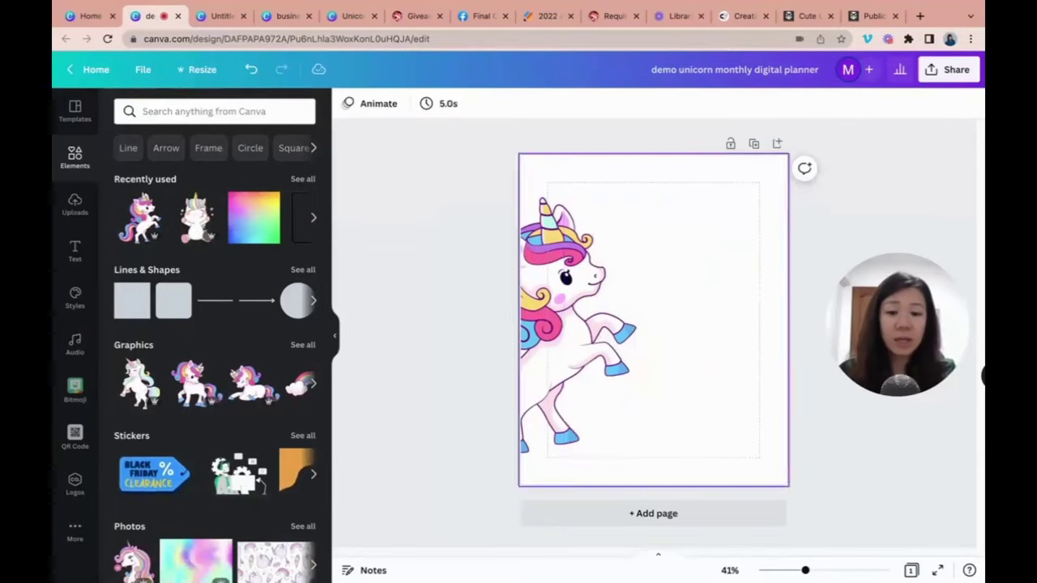
- View the rearing unicorn's creator and licence information, and remove the graphic from the page
left_click_drag(567, 288, 683, 288)
left_click(481, 103)
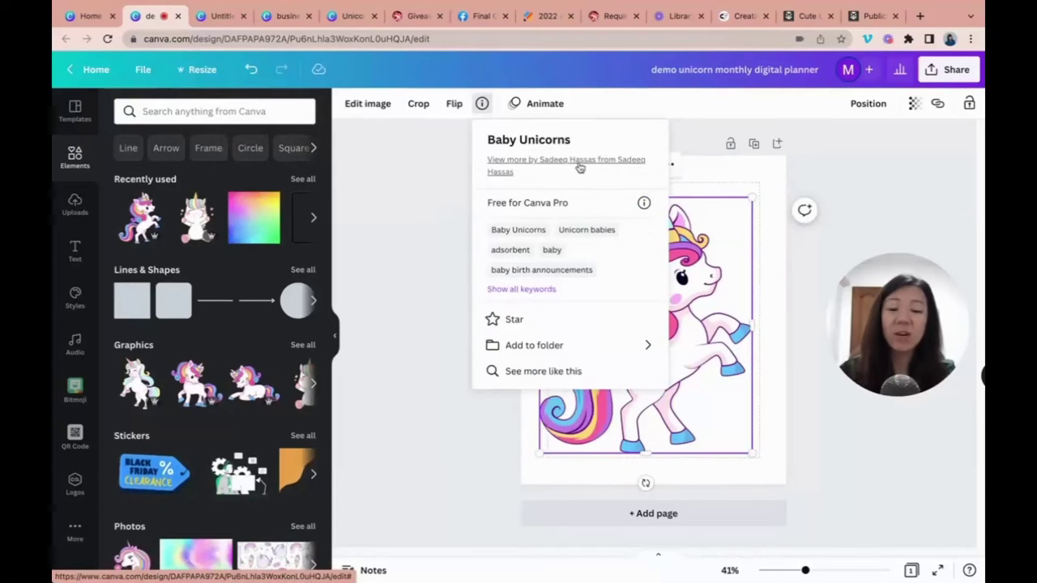
left_click(854, 182)
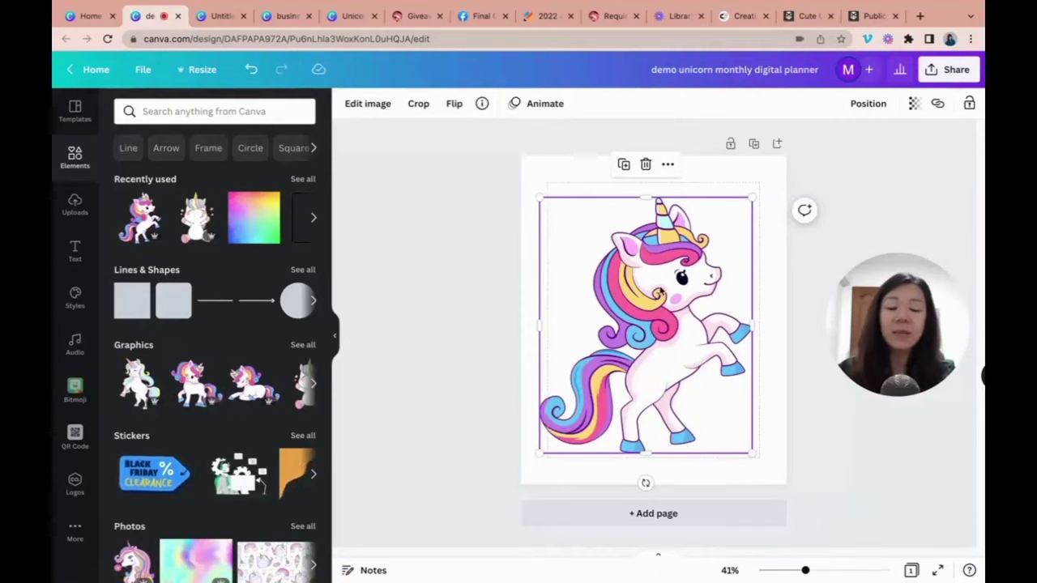
key("Delete")
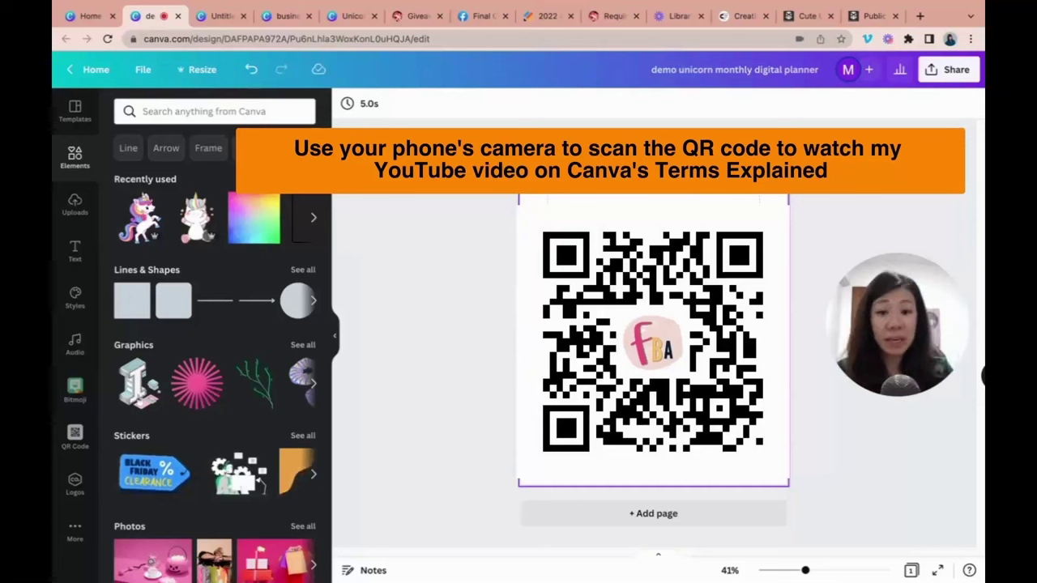
- Switch to PublicDomainPictures.net and review the Cute Unicorn Pattern Background's licence page and its free download
left_click(804, 16)
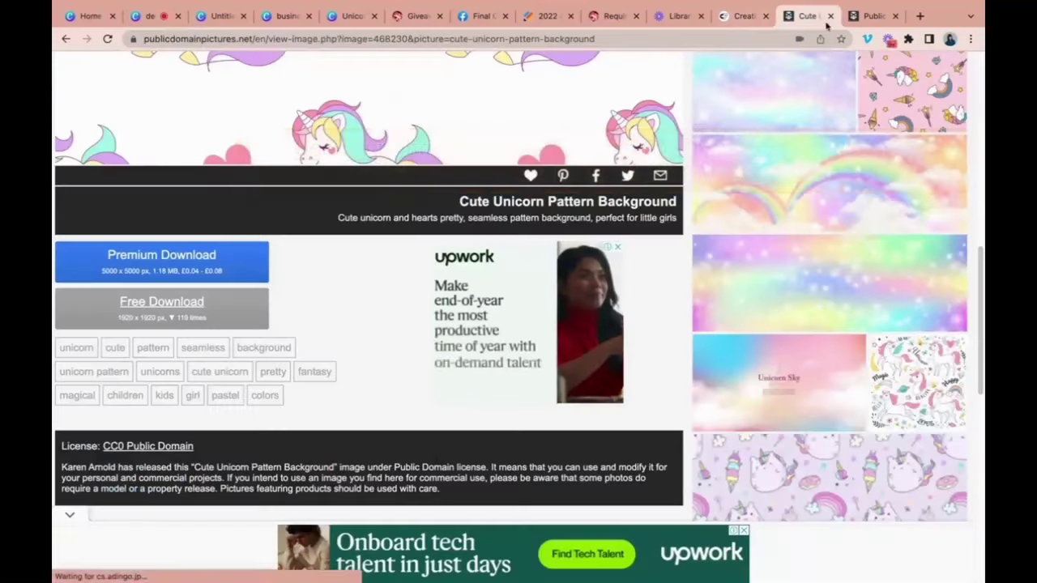
left_click(873, 17)
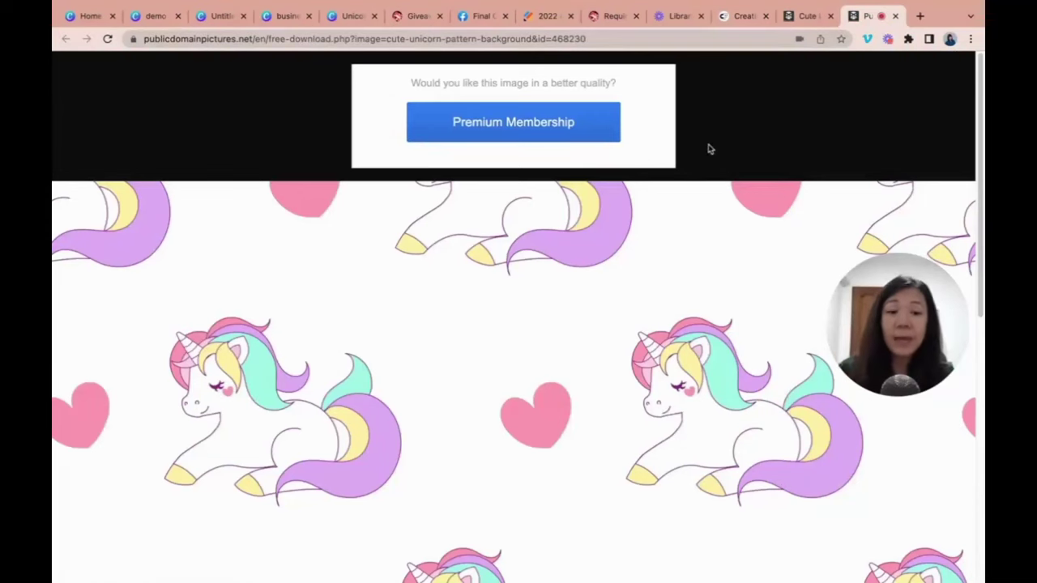
left_click(814, 15)
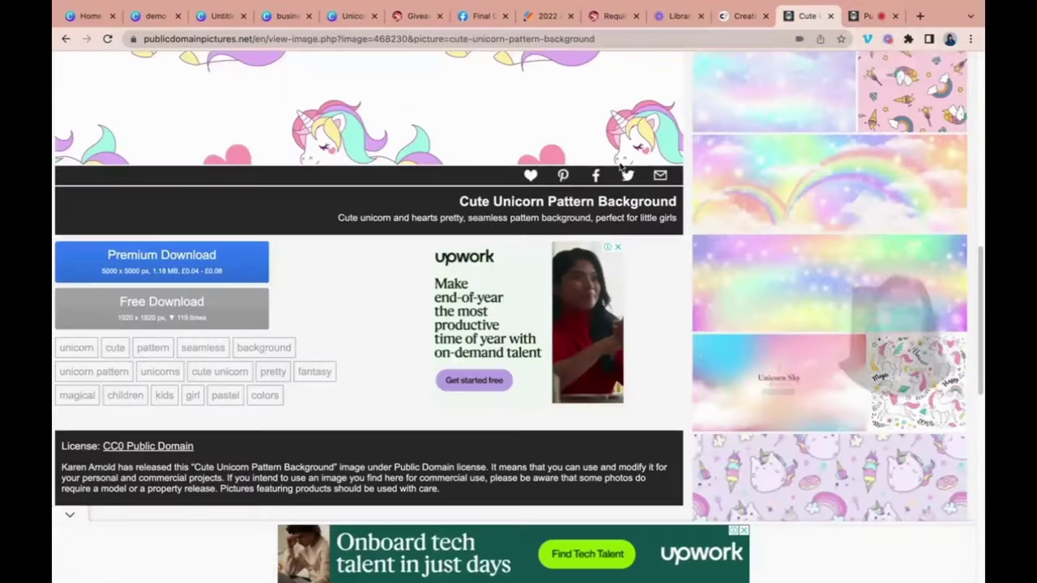
- Search PublicDomainPictures.net for "wooden" and look through the image results
scroll(386, 236, "up", 10)
double_click(664, 95)
type("wooden")
key("Return")
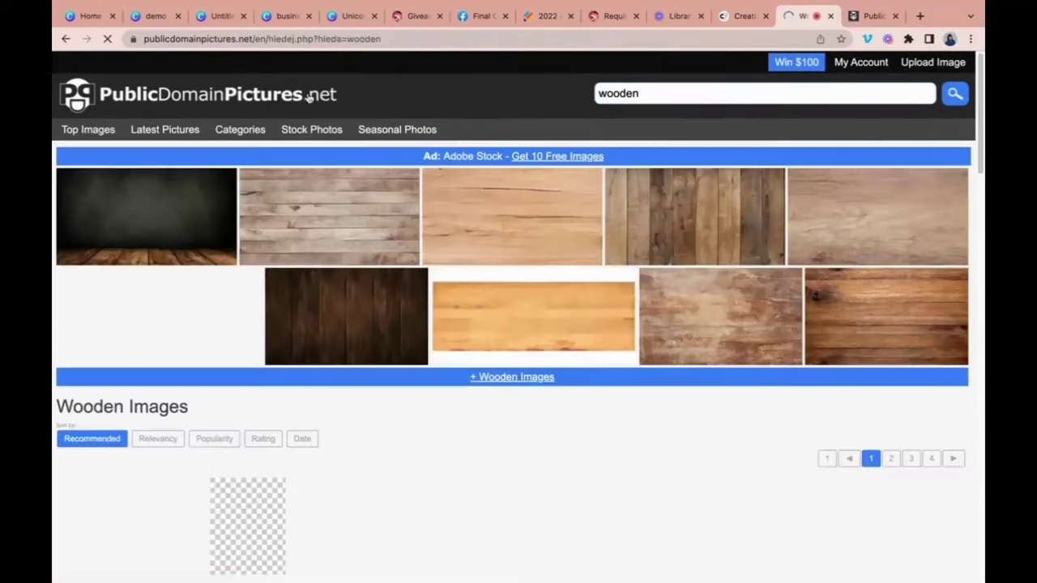
scroll(464, 241, "down", 5)
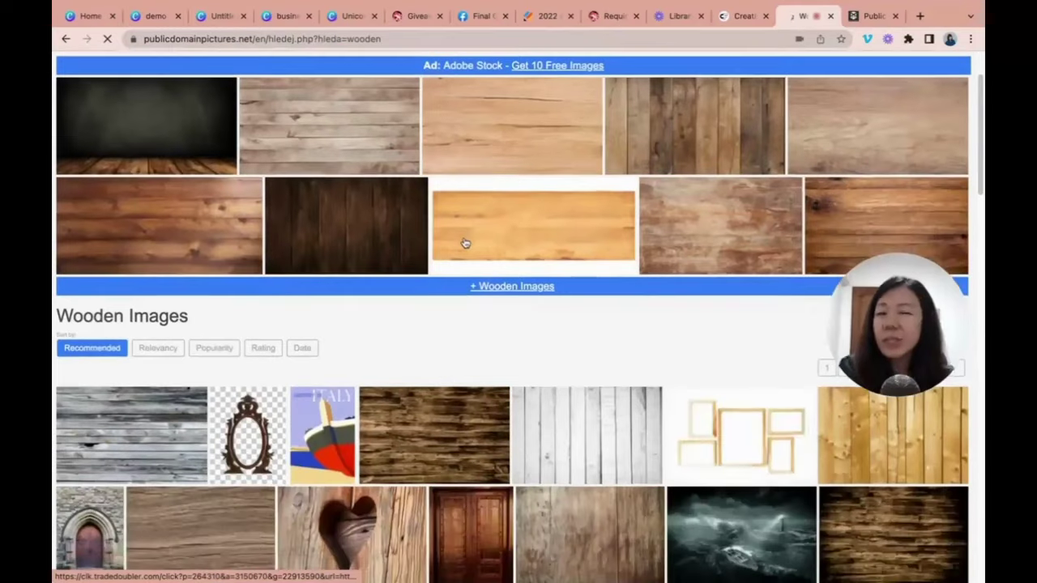
scroll(464, 241, "down", 1)
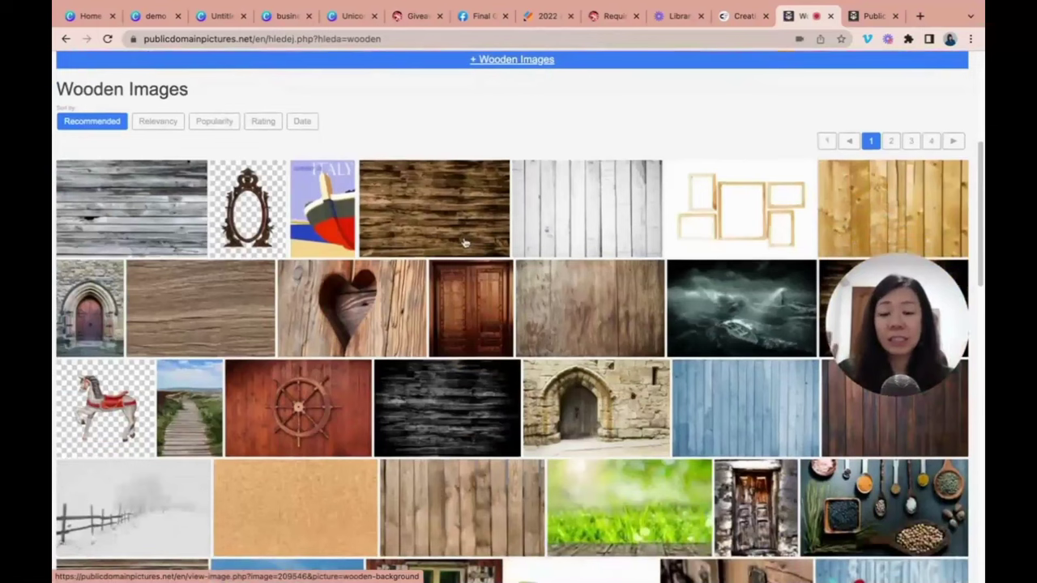
scroll(577, 250, "down", 4)
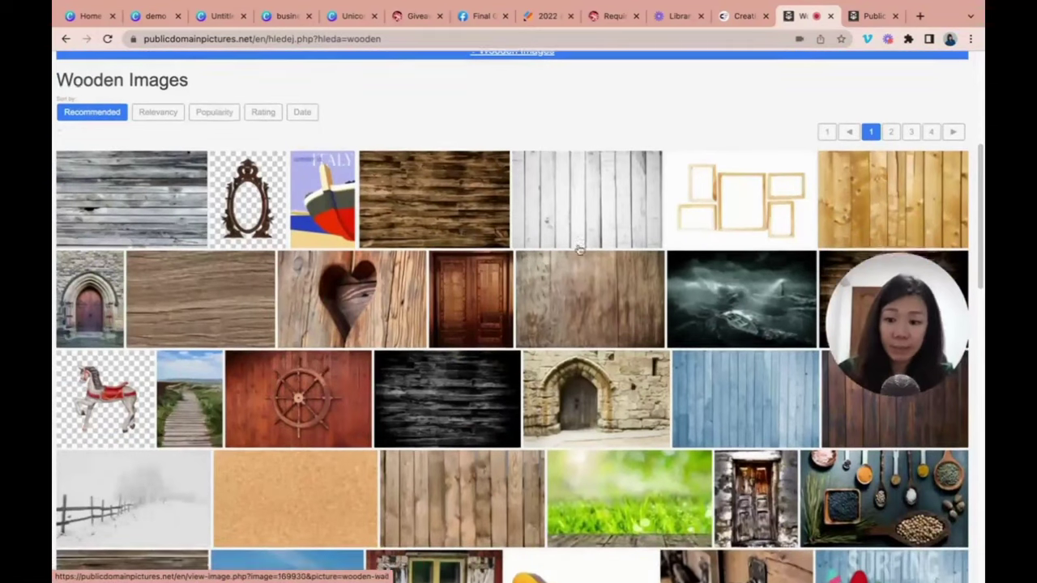
scroll(578, 249, "up", 5)
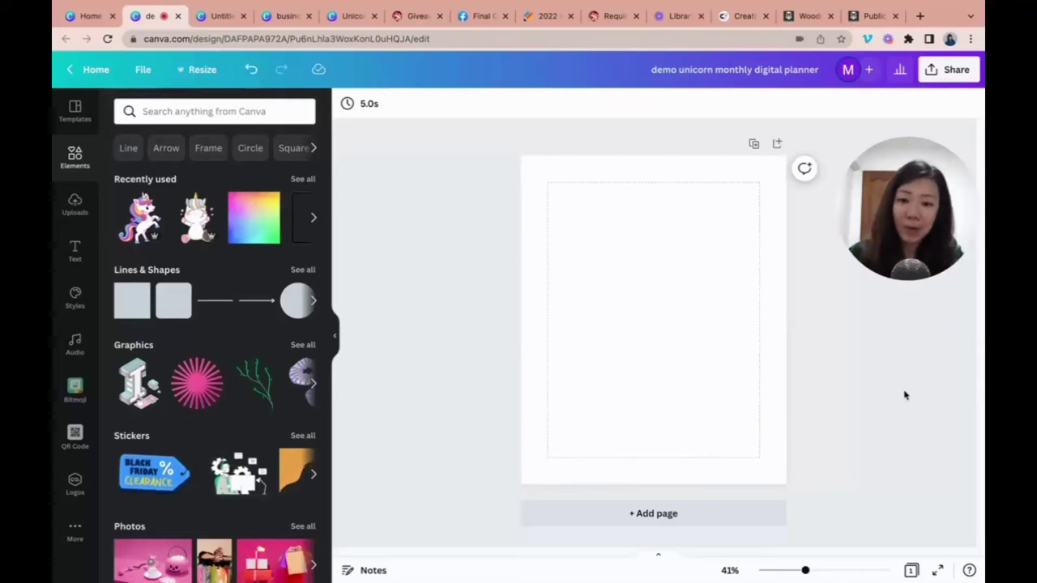
- Back in the Canva design, add the uploaded light wood texture to the page and set it as the background
left_click(74, 204)
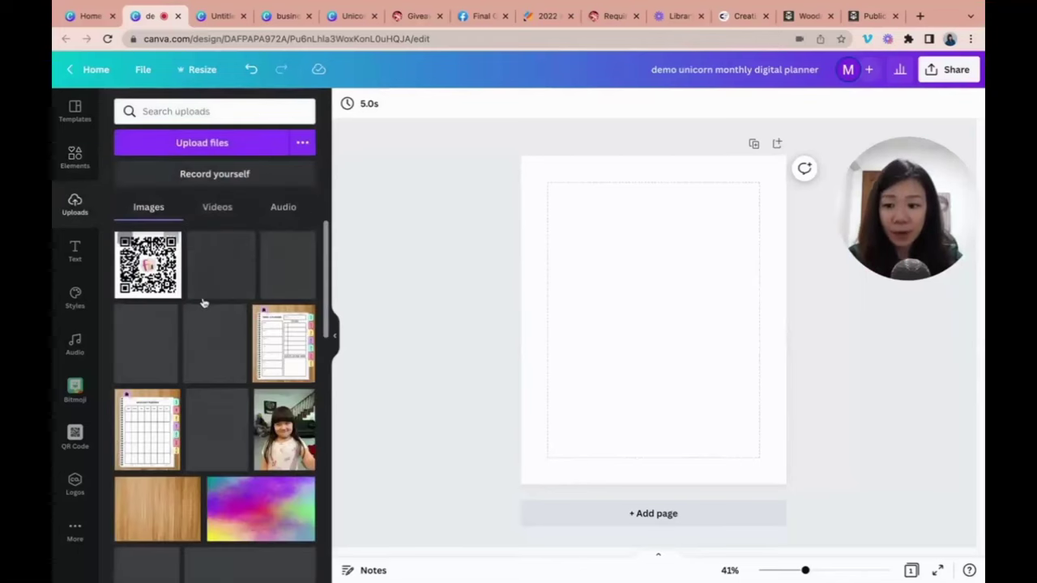
scroll(210, 339, "down", 2)
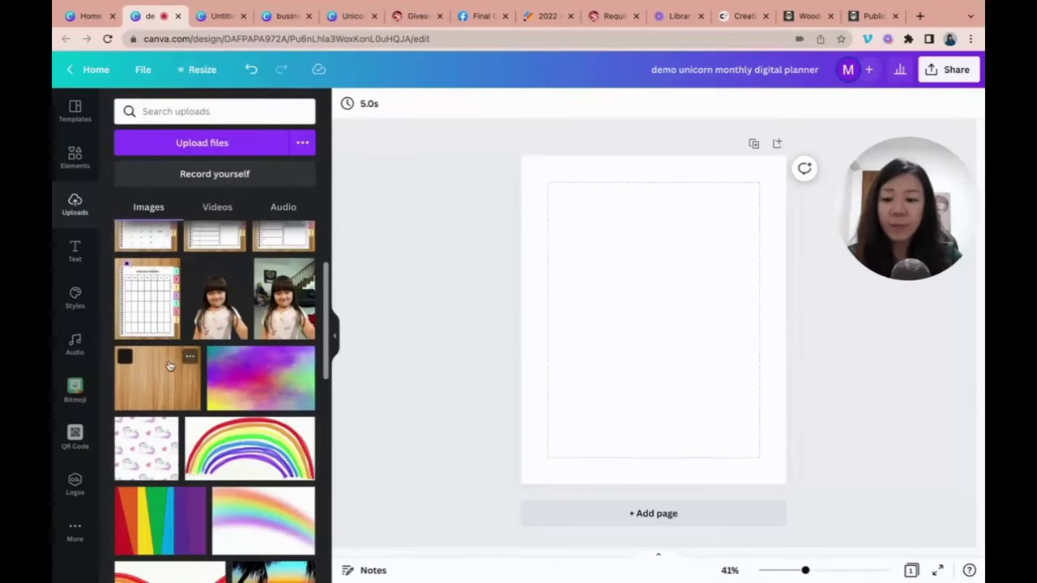
left_click(227, 358)
scroll(227, 358, "down", 2)
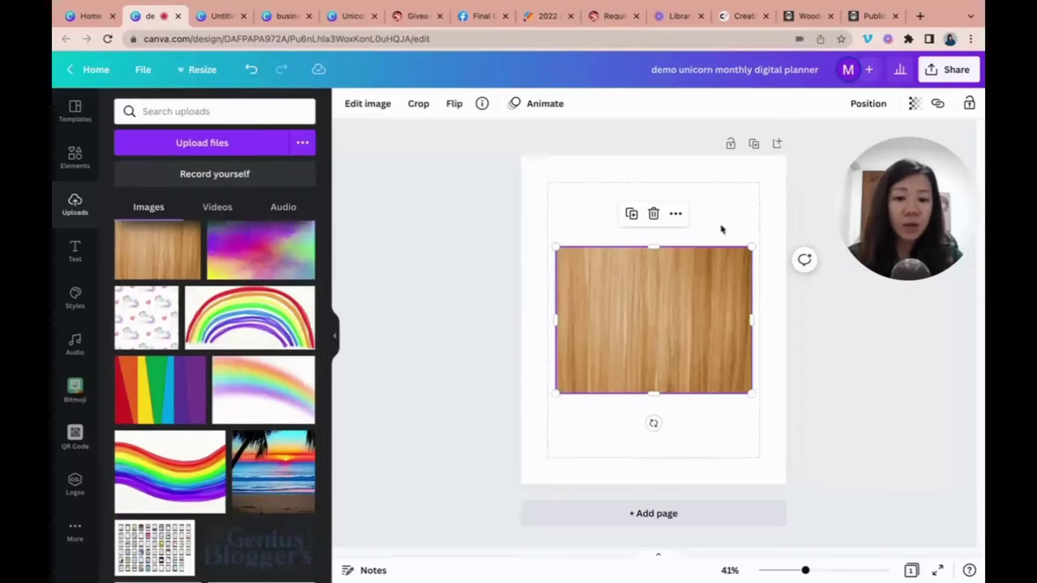
left_click(676, 214)
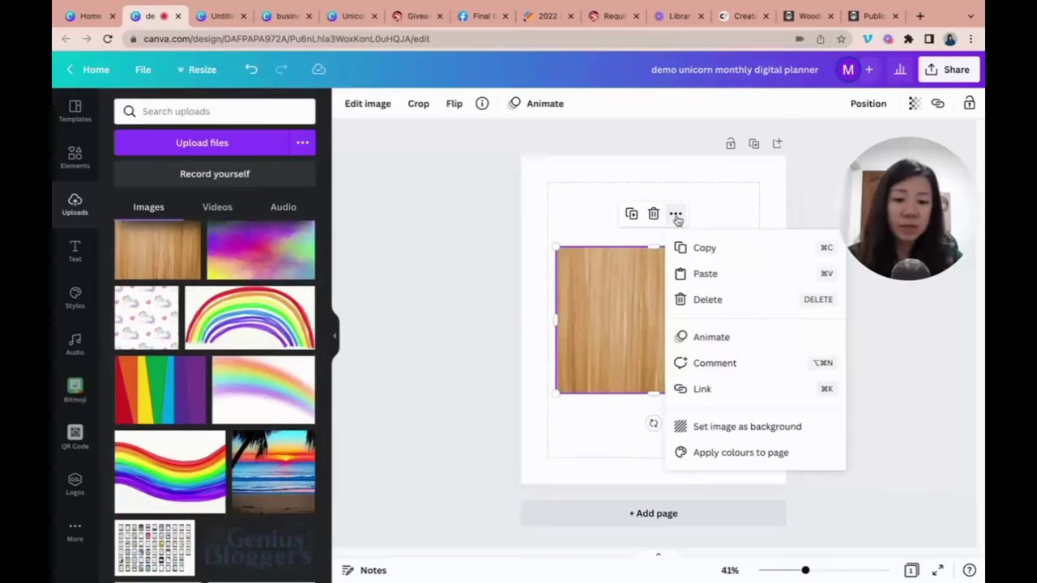
left_click(737, 426)
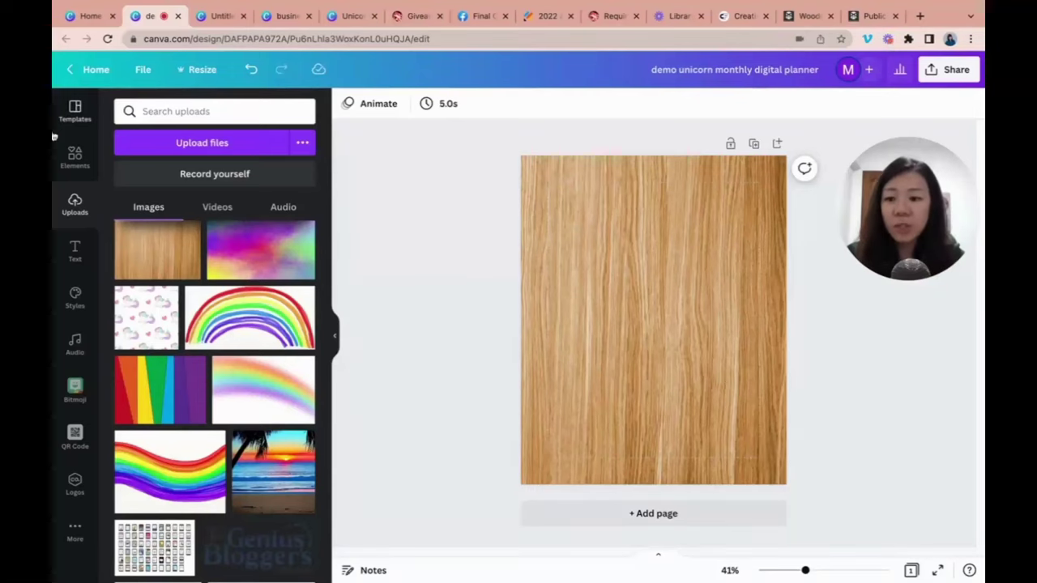
- Add a square shape to the wooden page and fill it with medium grey from the default colours
left_click(66, 159)
left_click(132, 301)
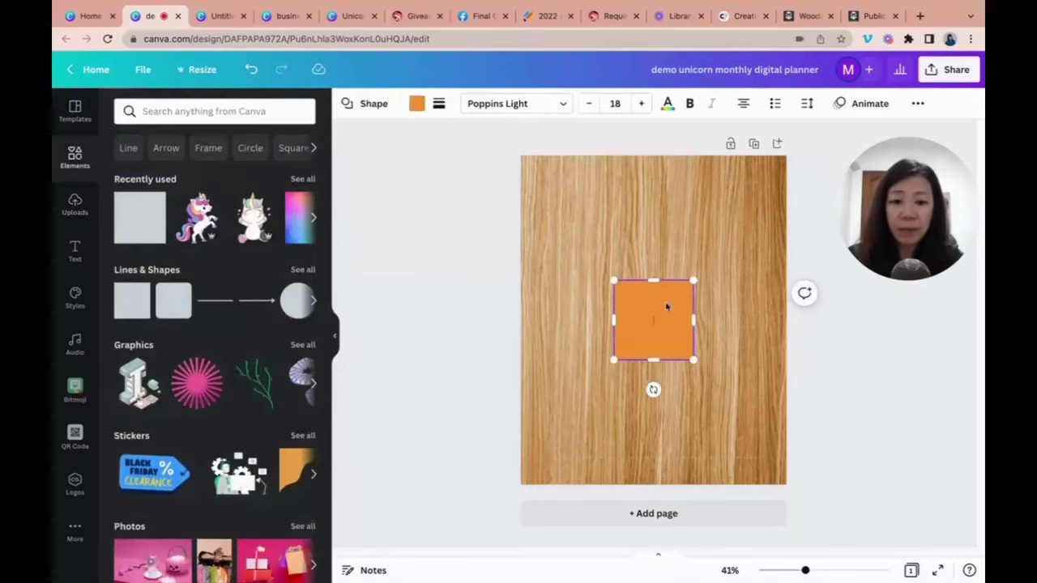
left_click(417, 103)
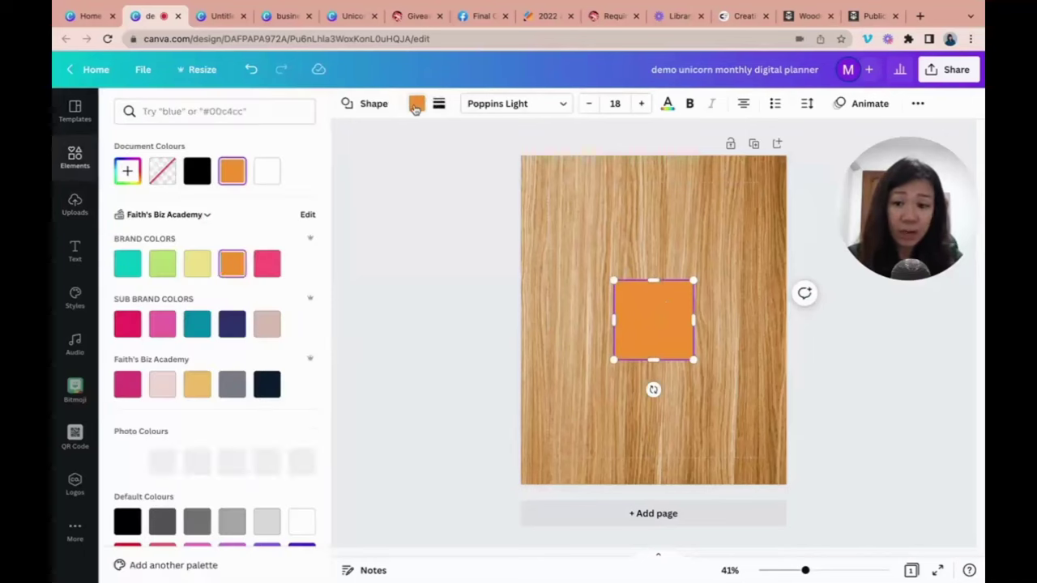
scroll(136, 251, "down", 3)
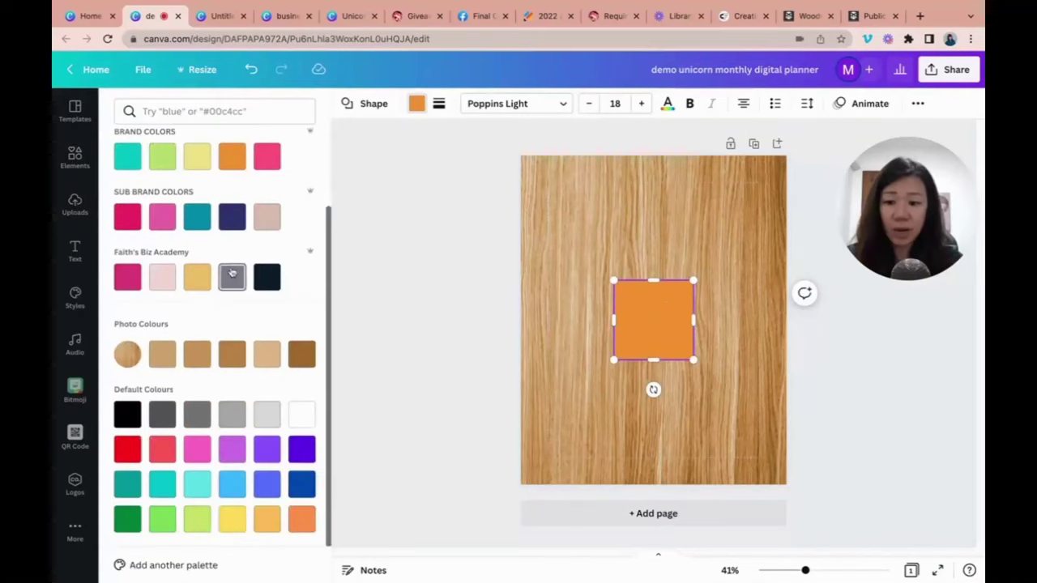
left_click(268, 414)
left_click(233, 417)
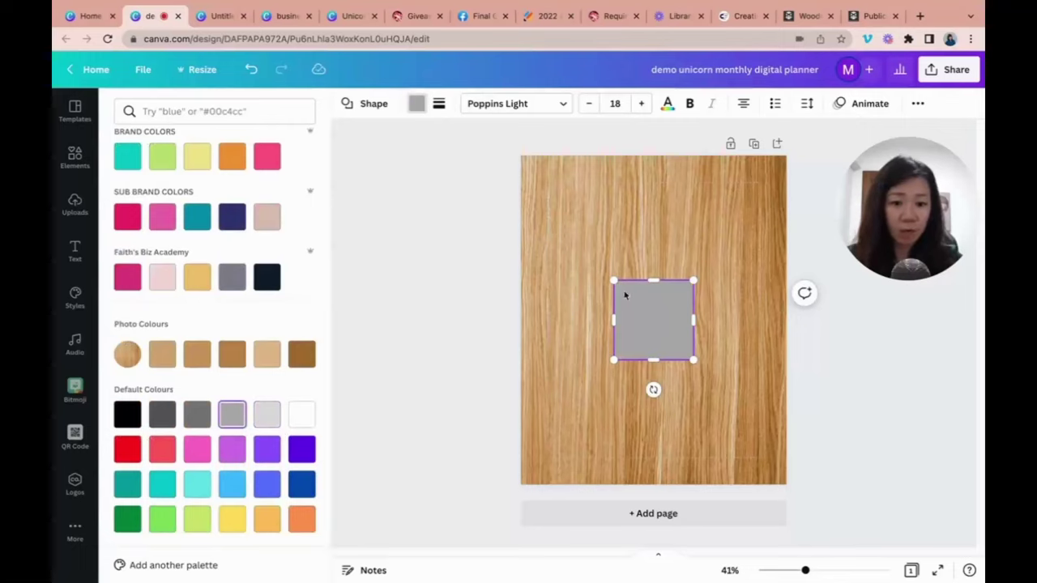
- Enlarge the grey square into a tall rectangle covering most of the page, positioned so a wooden border remains around it
left_click_drag(615, 280, 548, 182)
left_click_drag(693, 360, 762, 462)
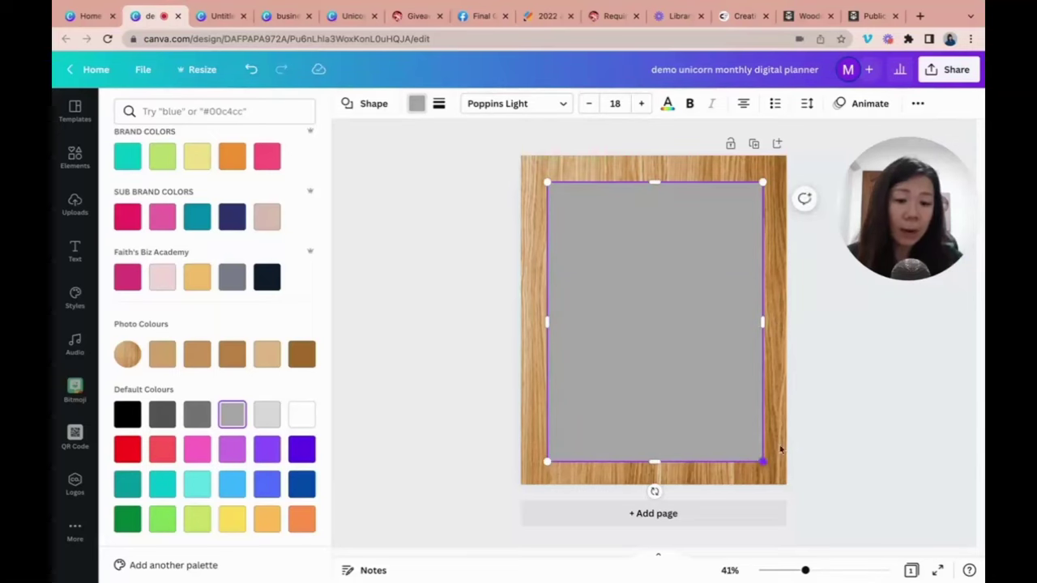
key("Escape")
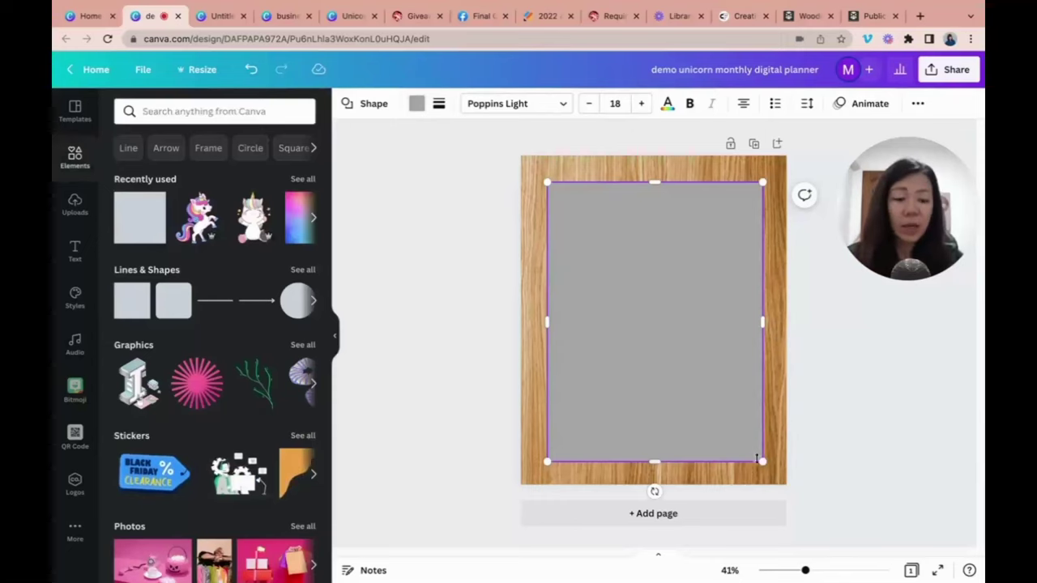
left_click_drag(762, 466, 762, 463)
left_click_drag(762, 463, 763, 464)
left_click(816, 427)
left_click(681, 364)
left_click_drag(681, 364, 677, 361)
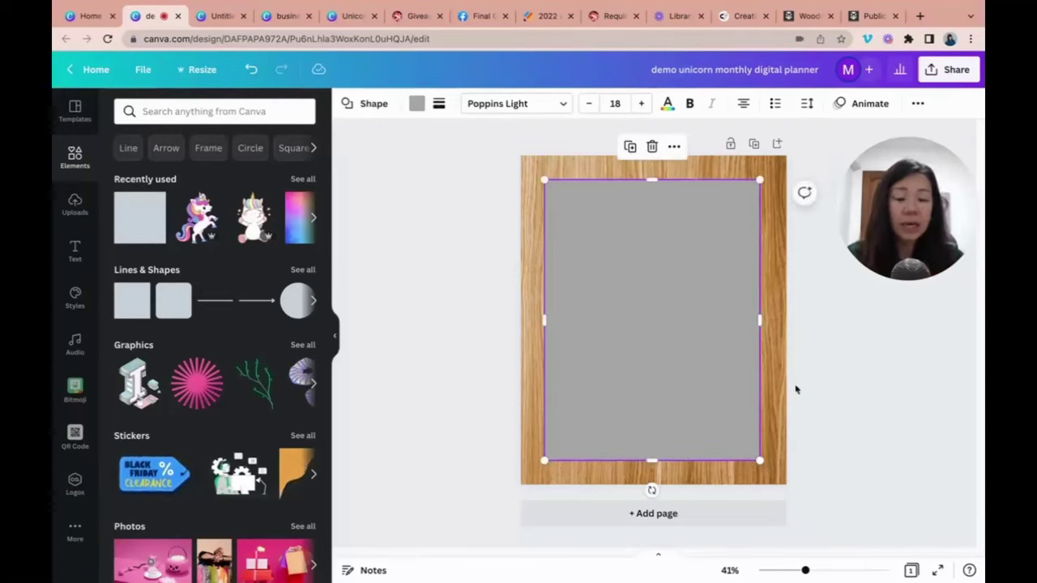
- Duplicate the grey rectangle and offset the front copy slightly up and to the left of the original
left_click(860, 386)
left_click(678, 308)
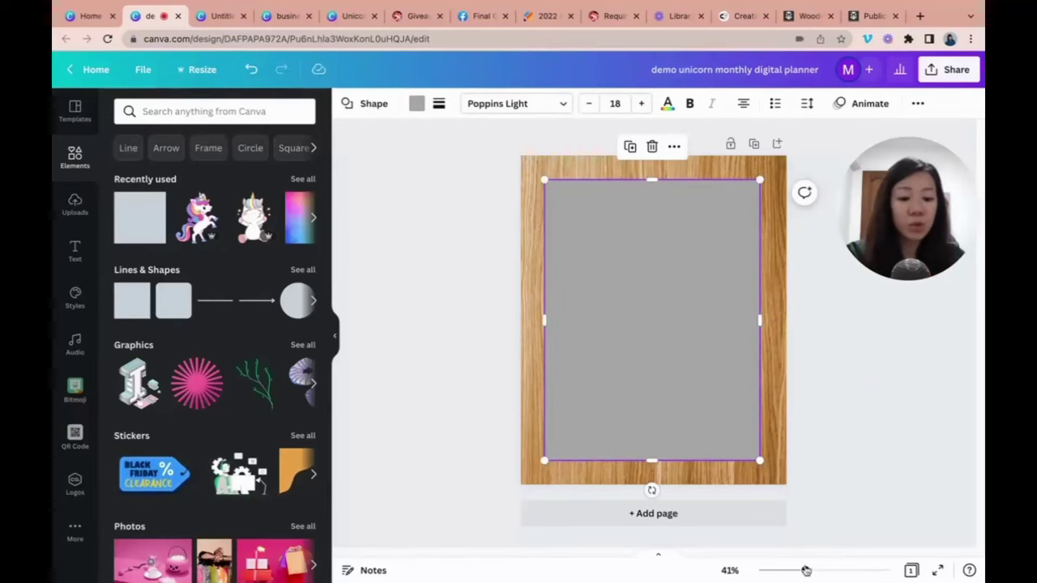
left_click_drag(805, 572, 814, 570)
left_click(883, 405)
scroll(770, 364, "down", 1)
left_click(650, 316)
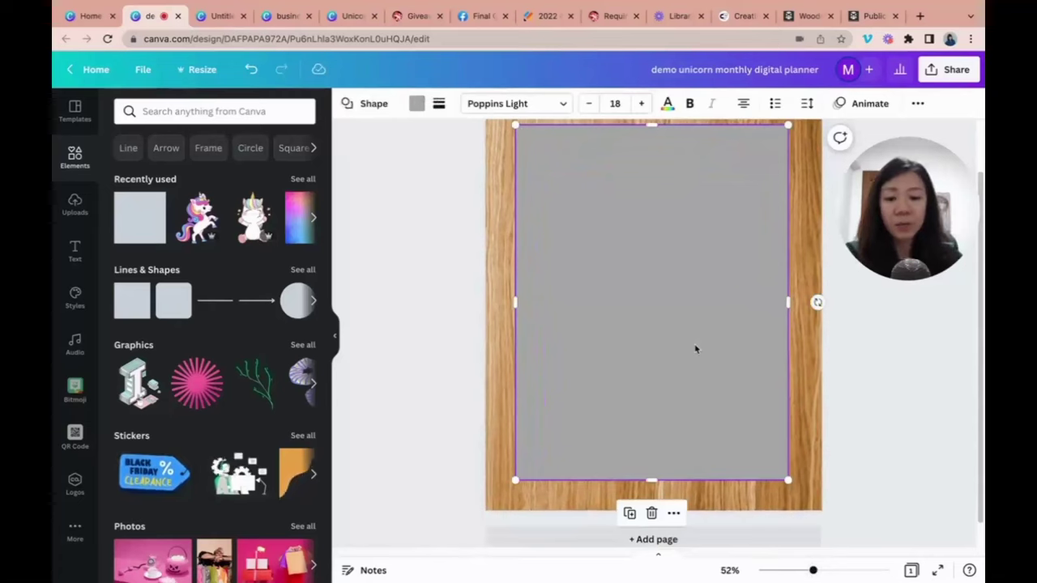
left_click_drag(695, 349, 683, 343)
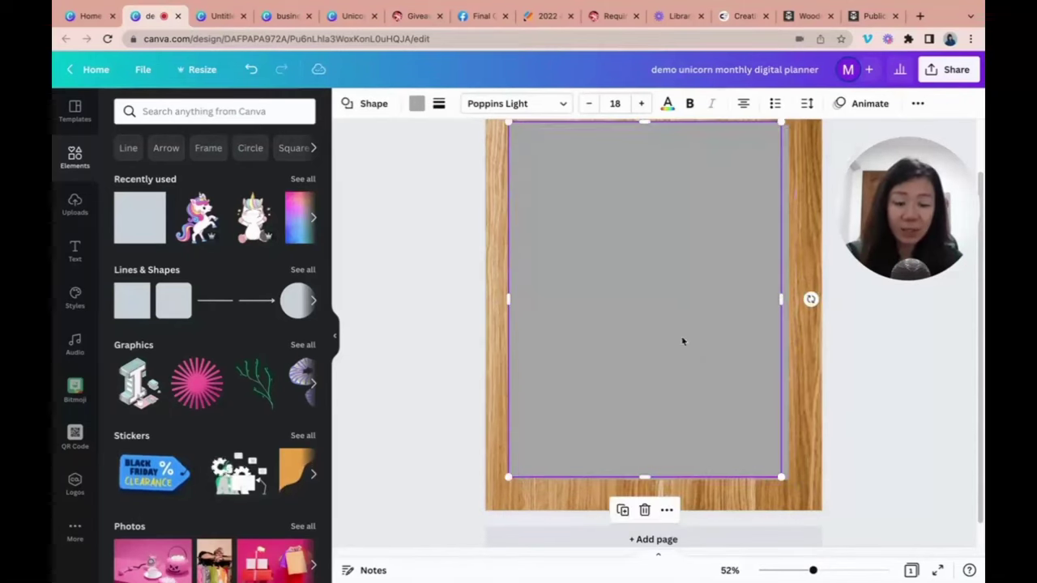
- Recolour the front rectangle with the custom light grey #D6D4D4
left_click(416, 102)
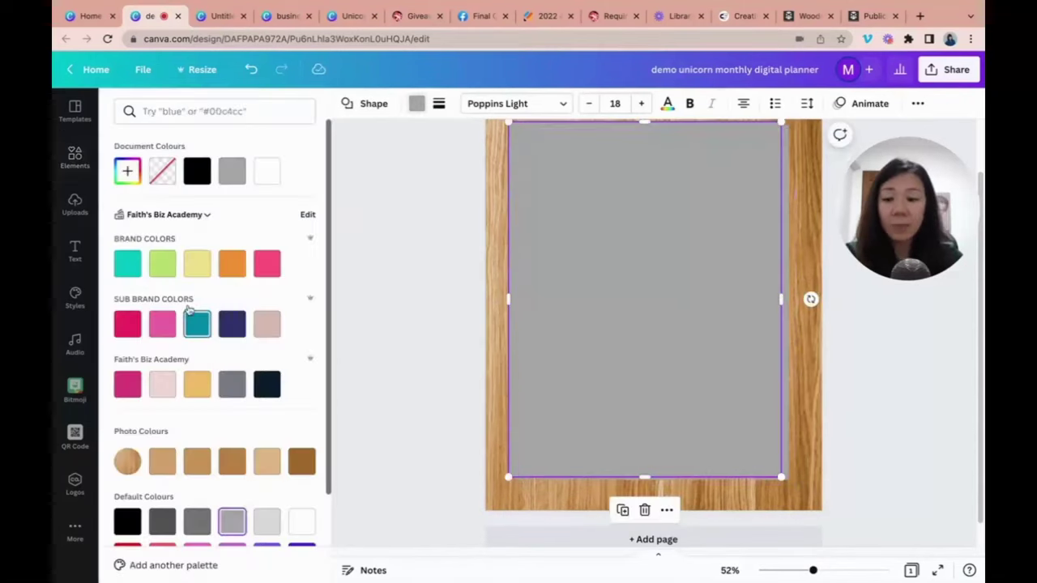
left_click(129, 172)
left_click_drag(129, 227, 128, 210)
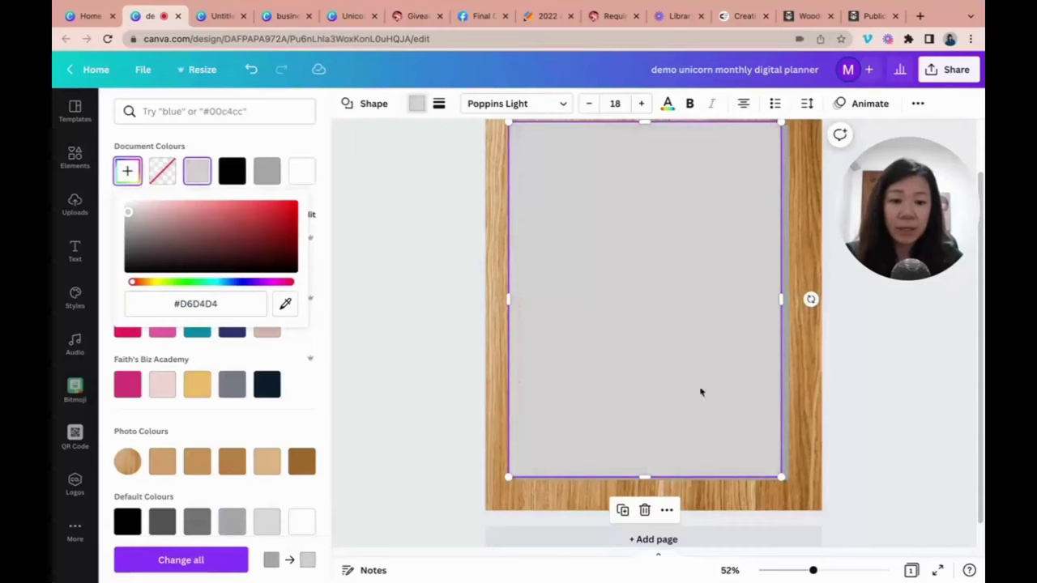
- Shift the light grey rectangle slightly to the right so it nearly covers the medium grey one behind it
left_click(883, 414)
left_click_drag(725, 414, 732, 413)
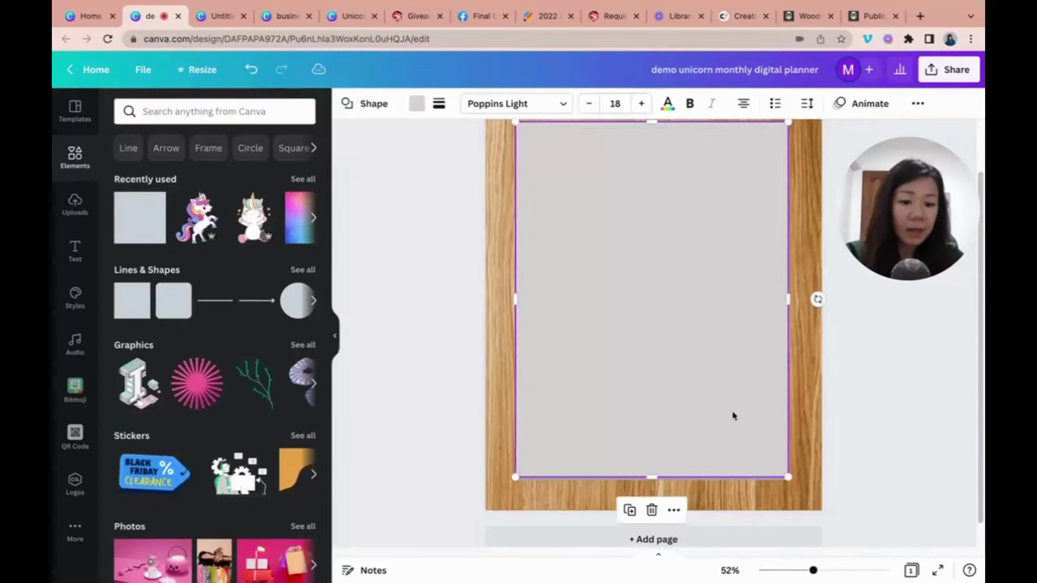
left_click_drag(813, 571, 840, 571)
scroll(796, 376, "down", 5)
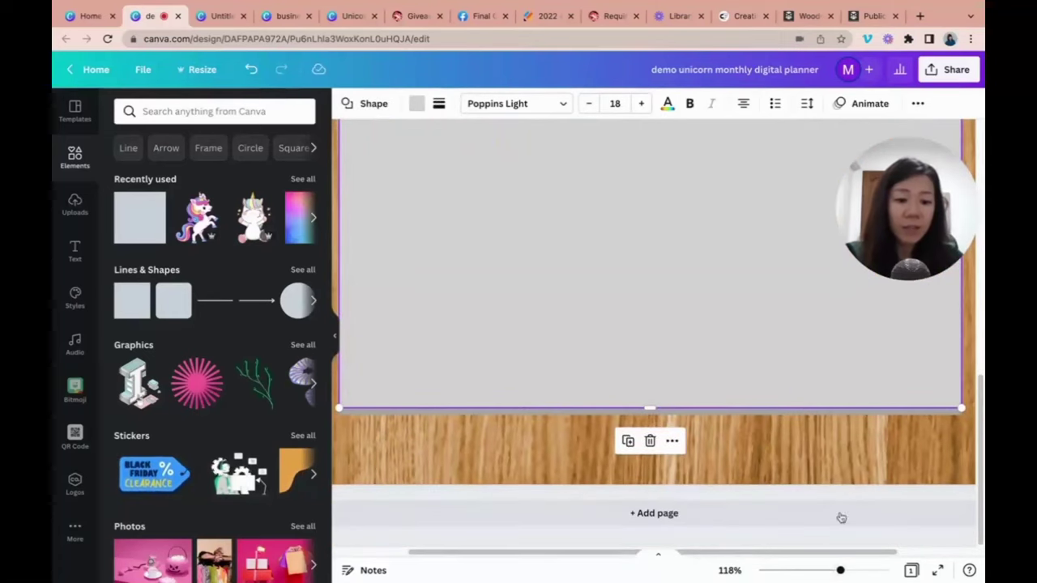
left_click_drag(834, 556, 879, 556)
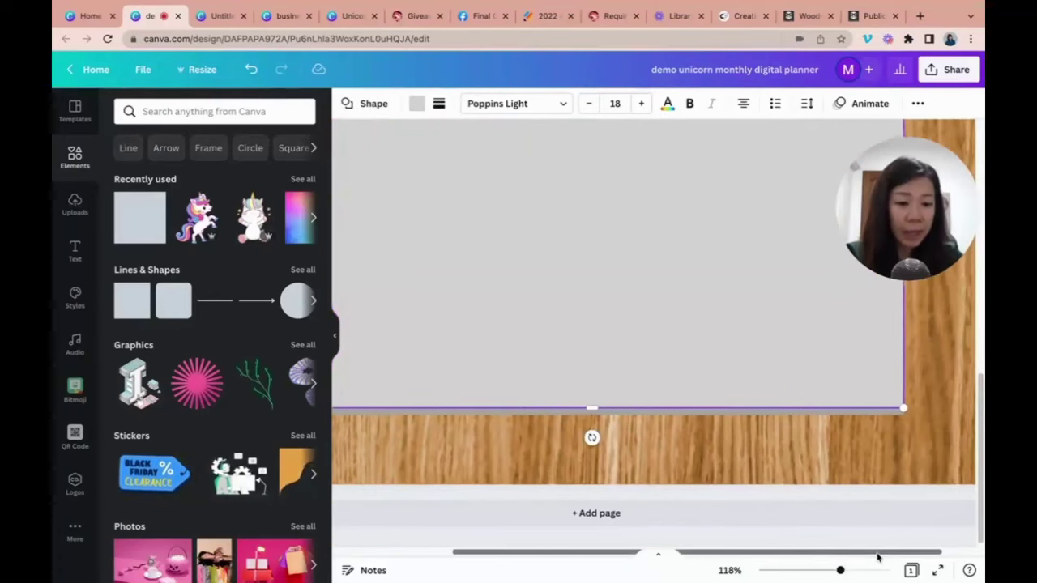
- Nudge the light grey rectangle so only a thin medium grey strip shows along its bottom and right edges
left_click(911, 332)
left_click(871, 338)
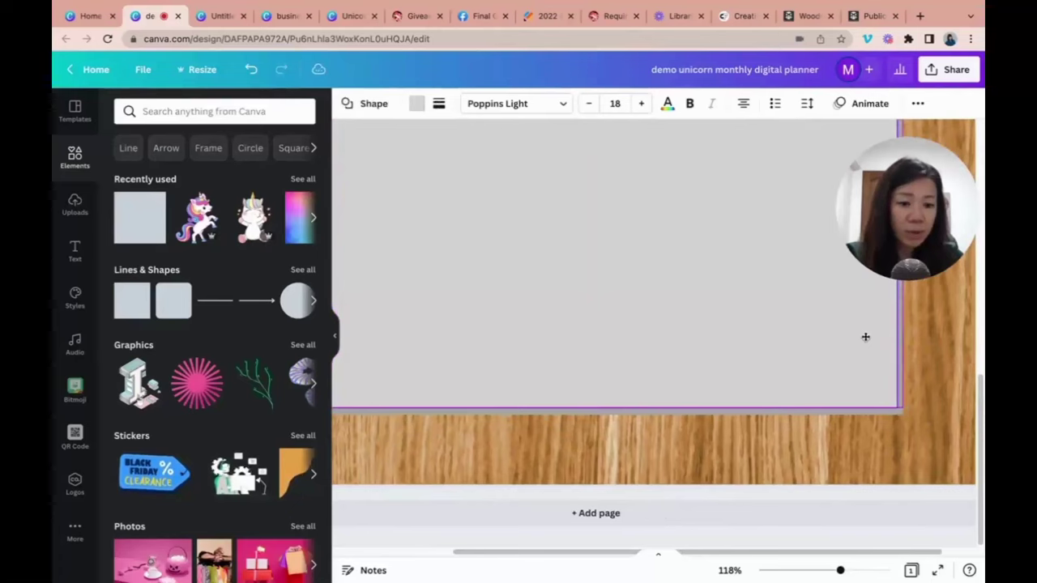
key("shift+Up")
key("shift+Down")
key("shift+Up")
key("shift+Down")
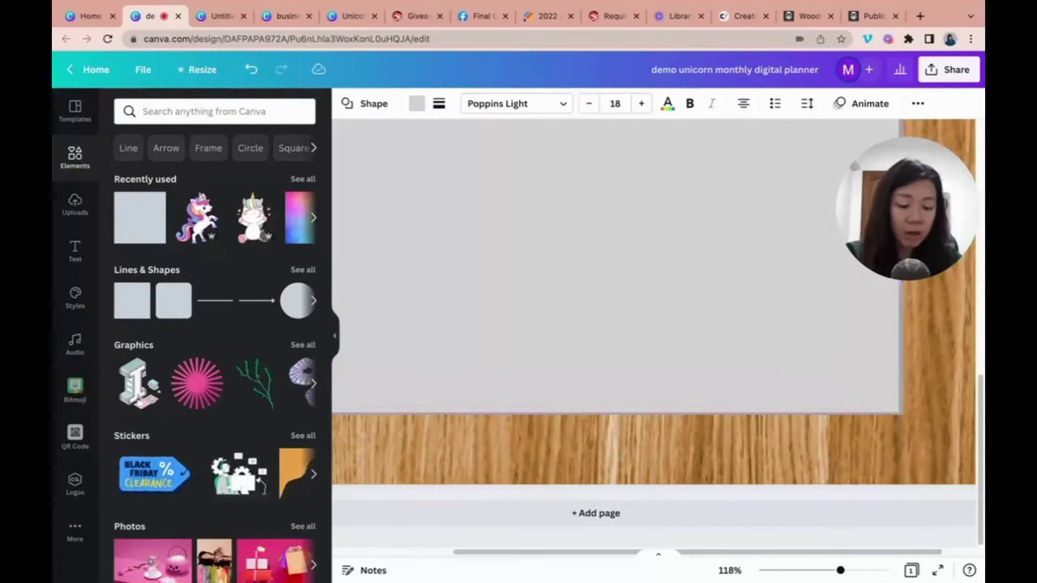
left_click(782, 273)
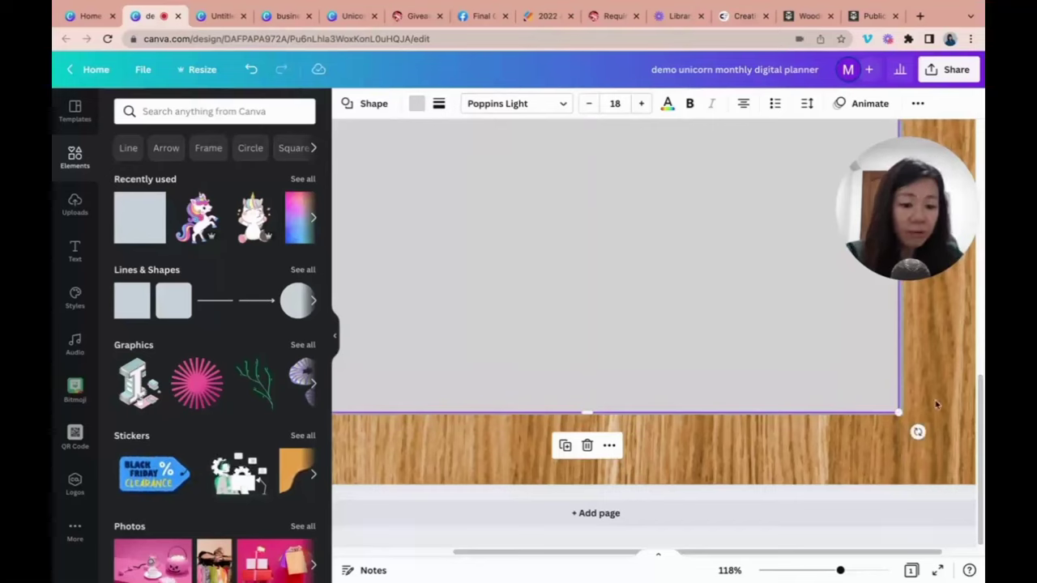
key("shift+Up")
left_click(847, 358)
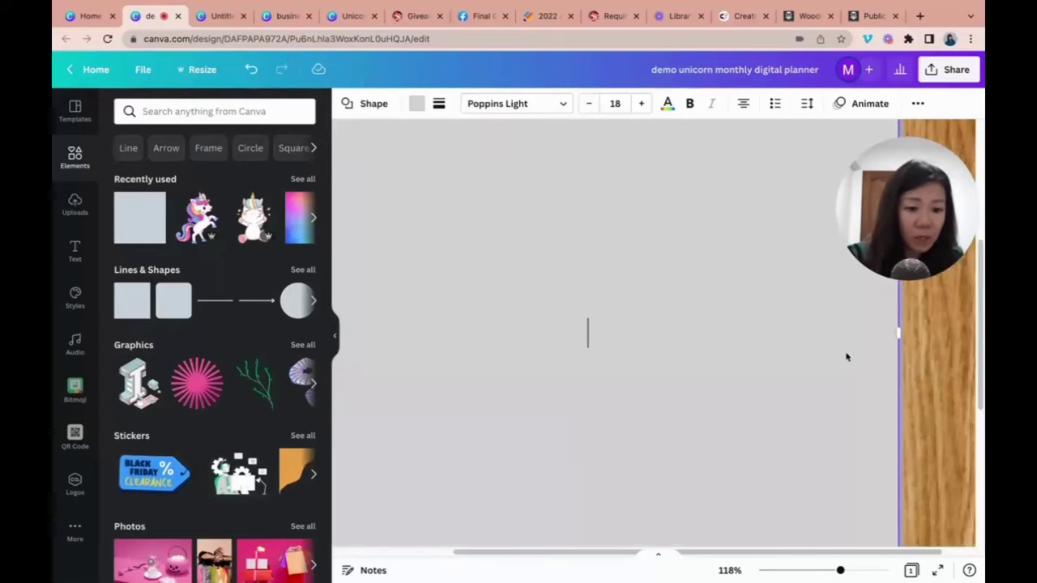
scroll(889, 442, "down", 3)
left_click(859, 422)
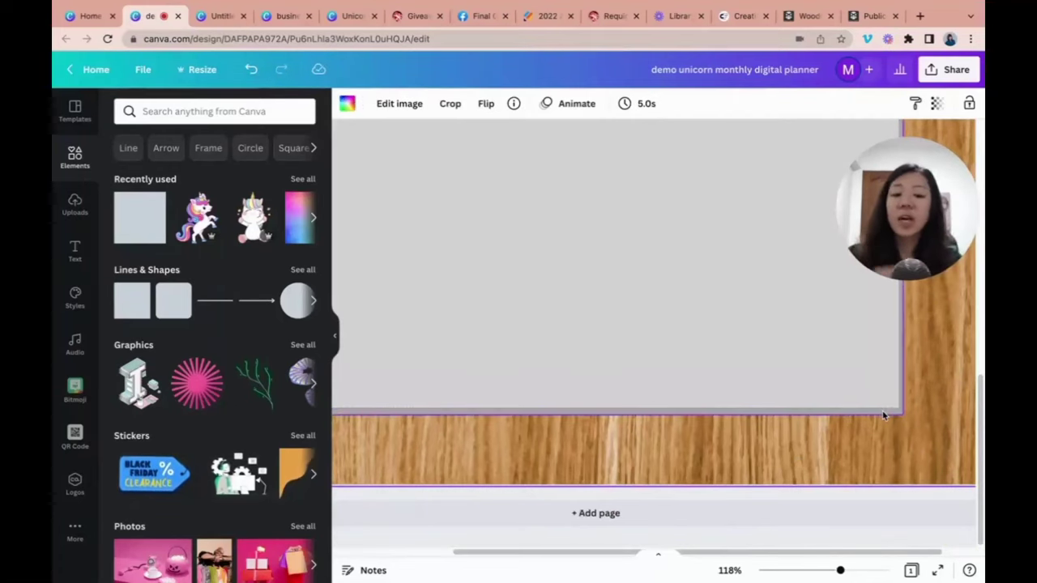
- Duplicate the medium grey rectangle and fill the copy with black from the document colours
left_click(883, 414)
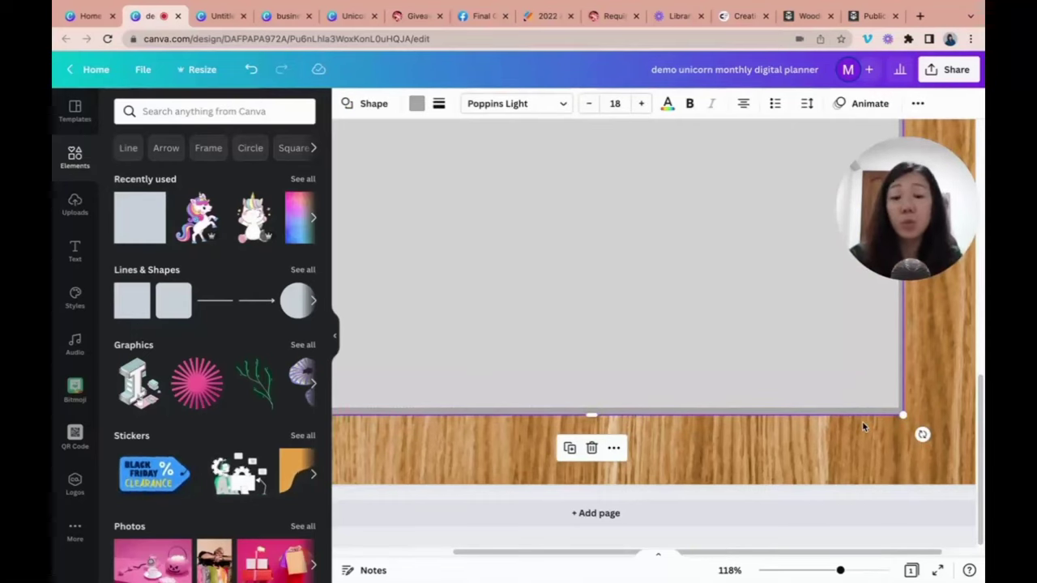
key("super+d")
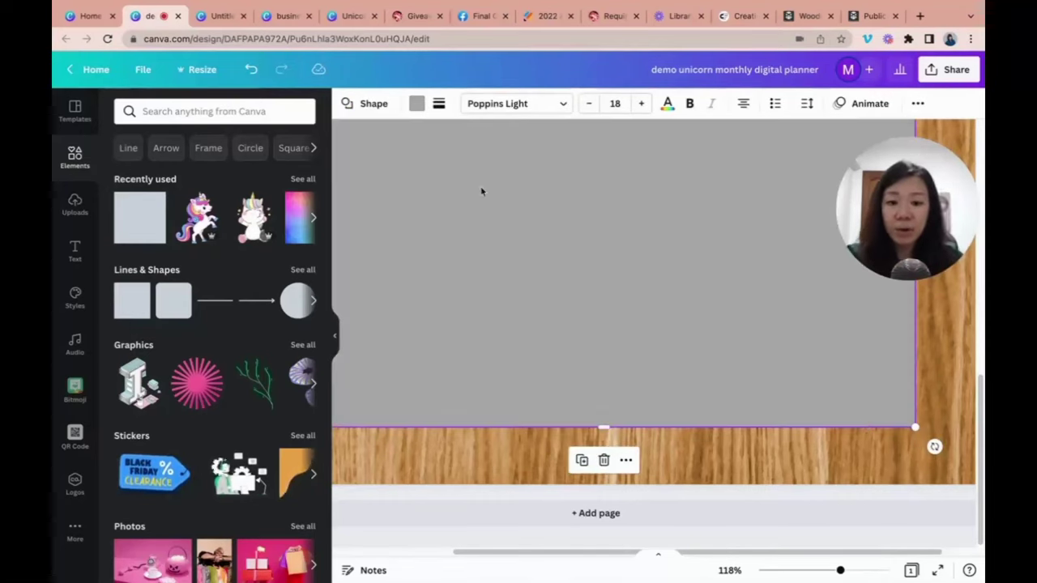
left_click(416, 105)
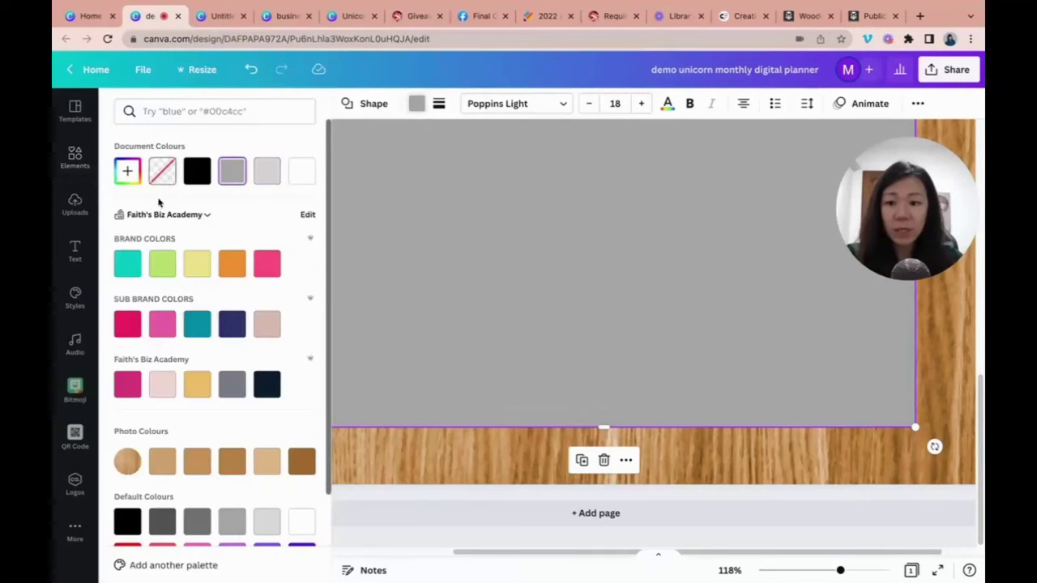
left_click(196, 171)
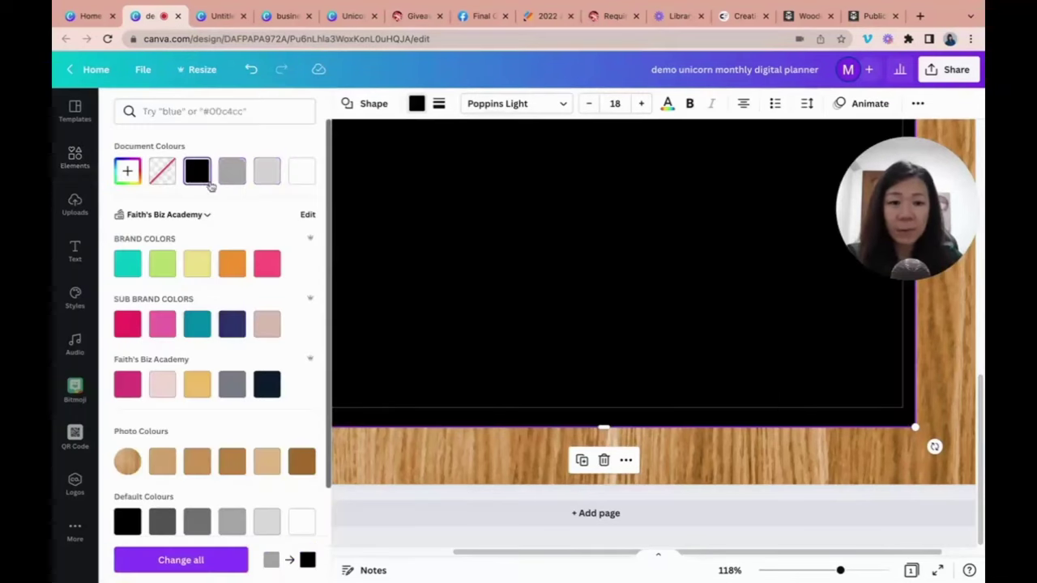
- Set the black rectangle's transparency to 50 and send it backward behind the light grey rectangle
left_click(918, 103)
left_click_drag(920, 160, 920, 221)
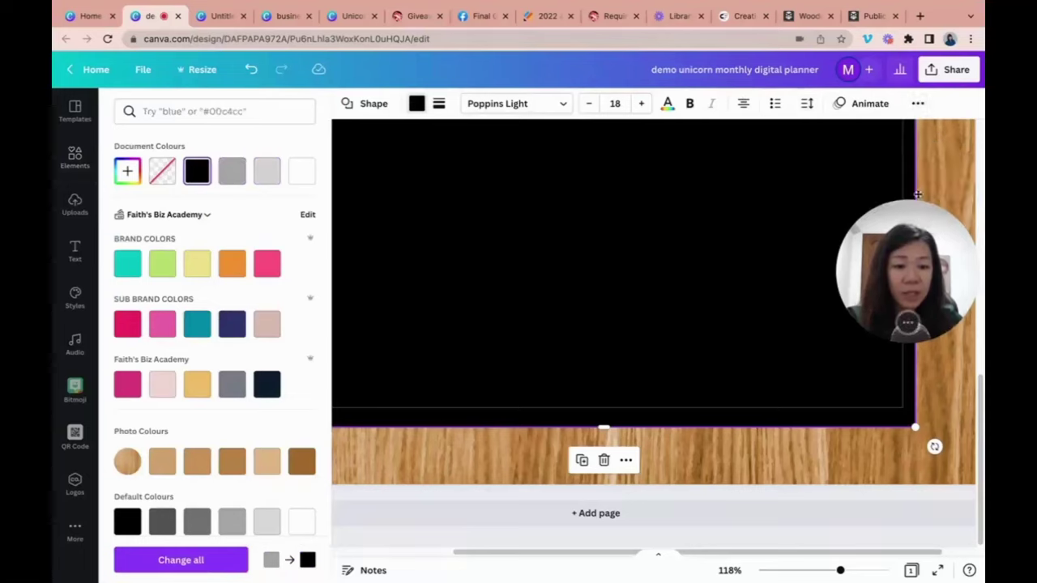
left_click(919, 102)
left_click(860, 135)
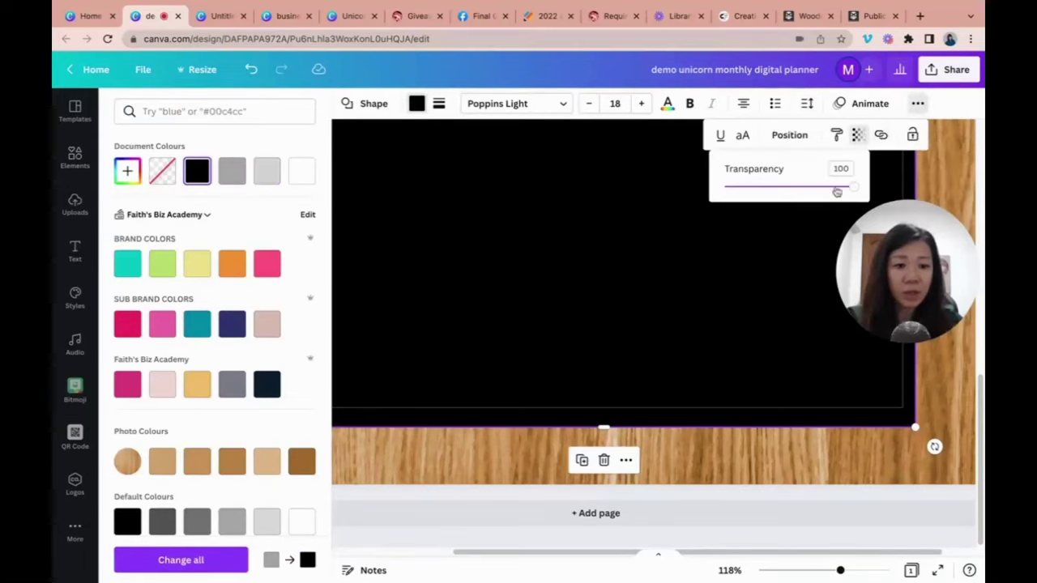
left_click_drag(854, 192, 812, 186)
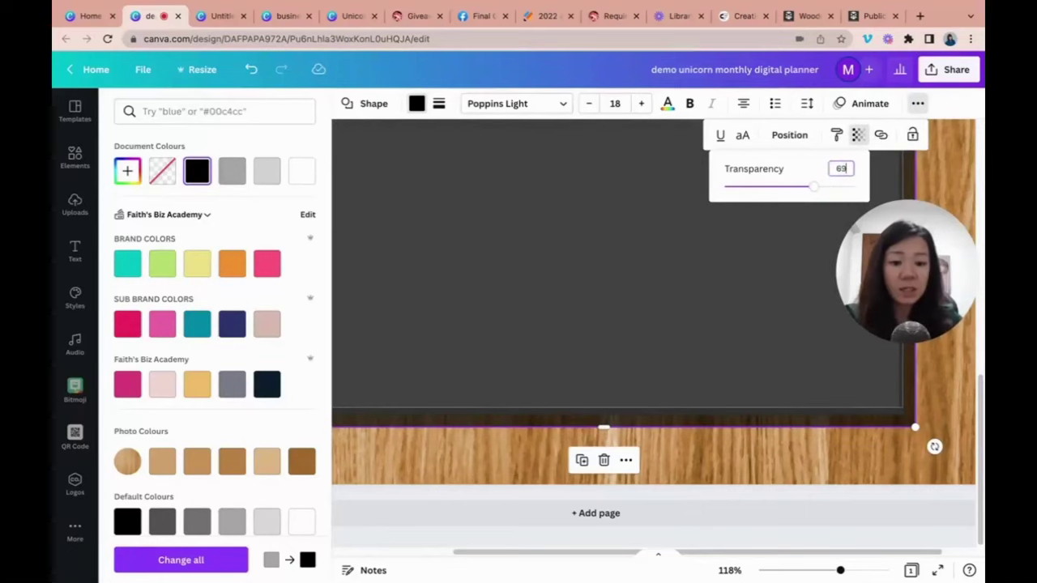
type("5")
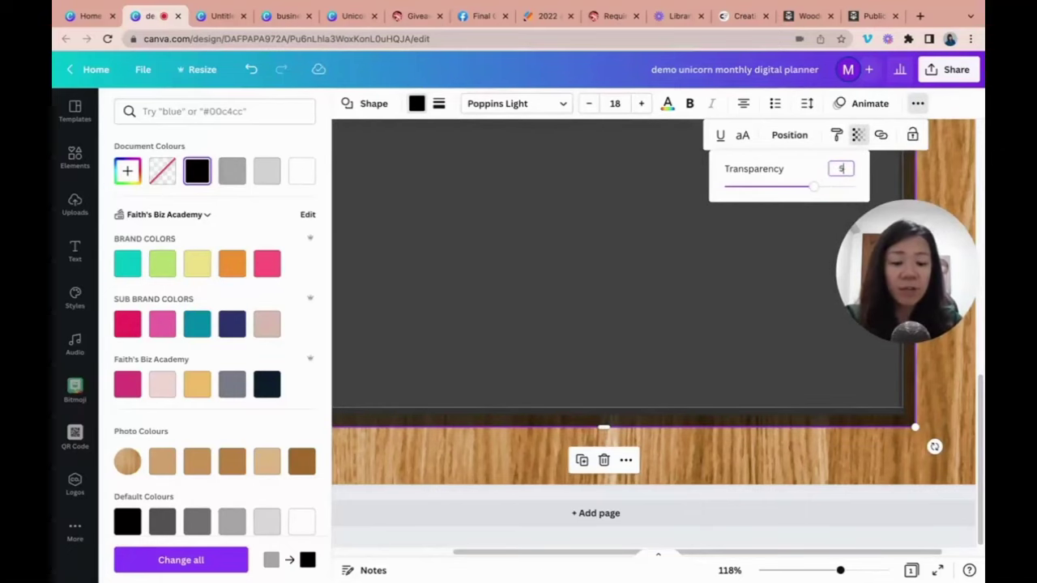
type("0")
key("Return")
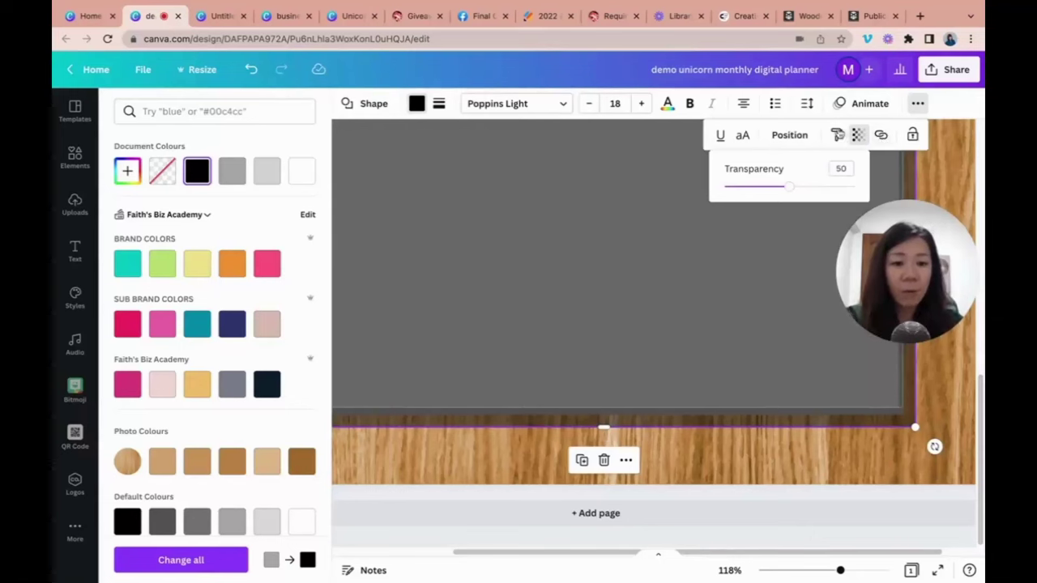
left_click(789, 135)
left_click(739, 174)
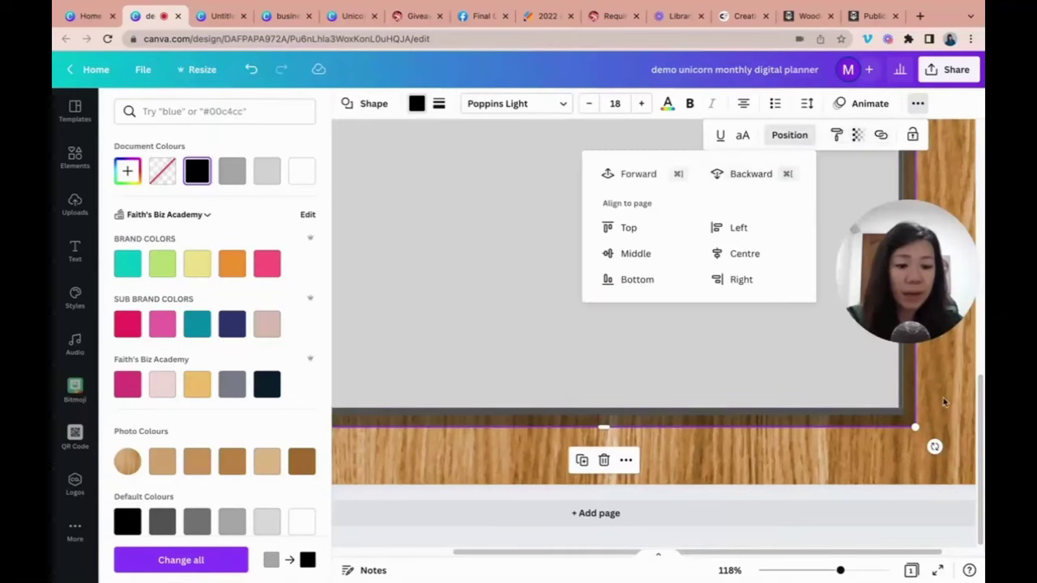
- Move the semi-transparent black rectangle up and to the left so it forms a narrow shadow along the page's bottom and right edges
left_click(880, 419)
left_click(945, 418)
left_click(902, 423)
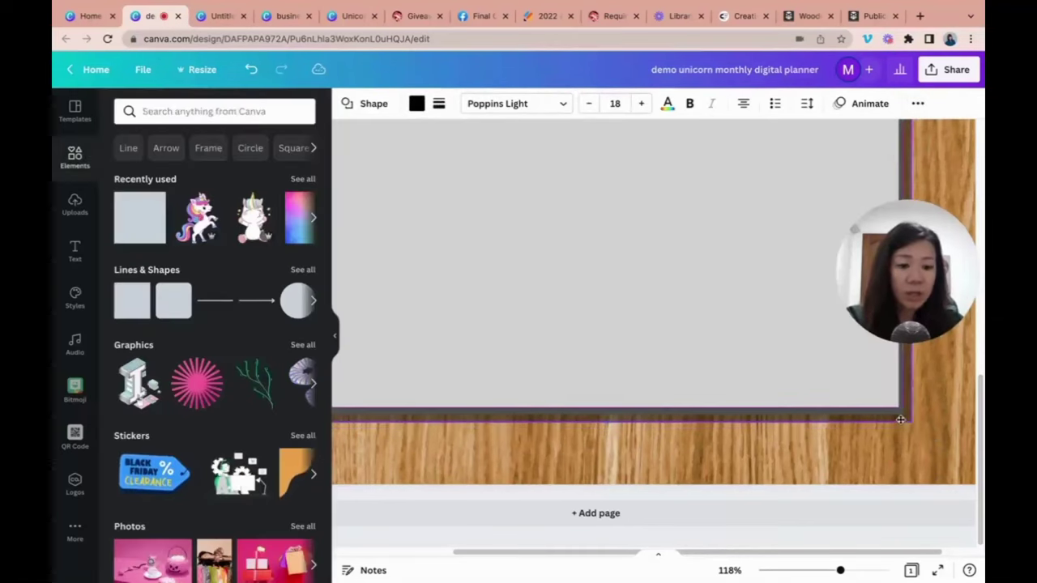
left_click(939, 425)
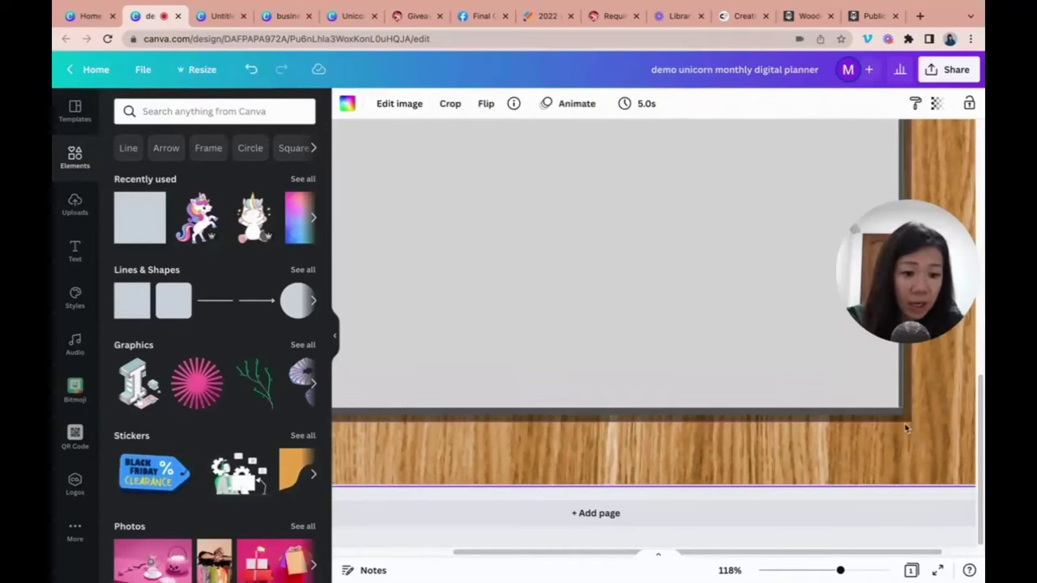
left_click(907, 428)
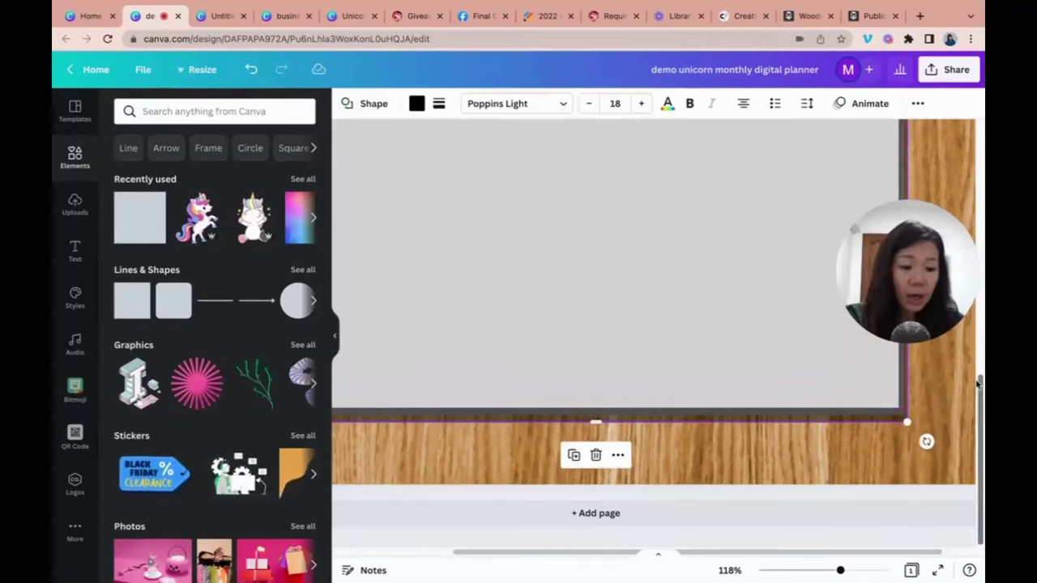
key("Up")
key("Up")
key("Up")
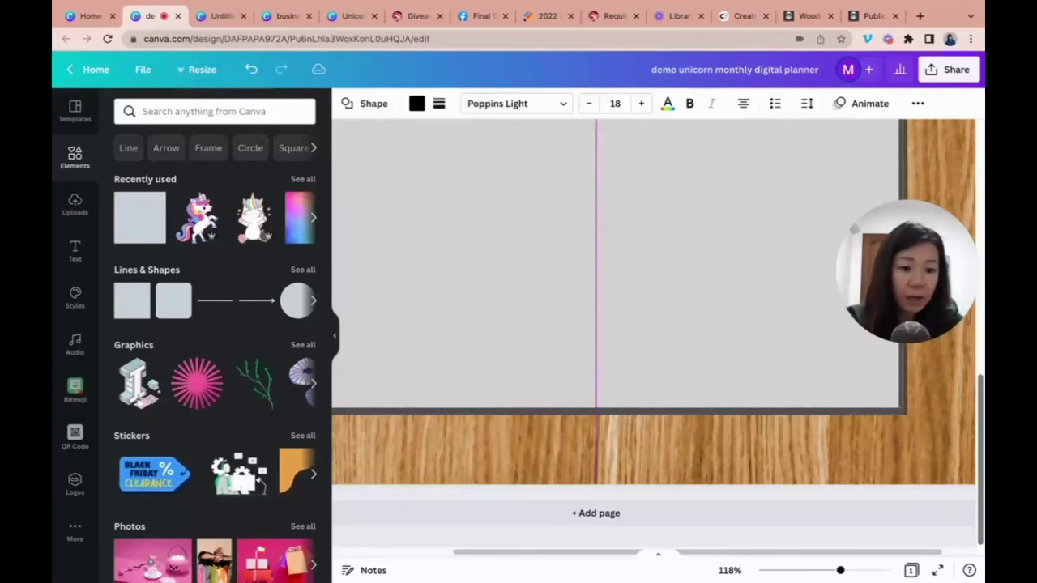
left_click(926, 438)
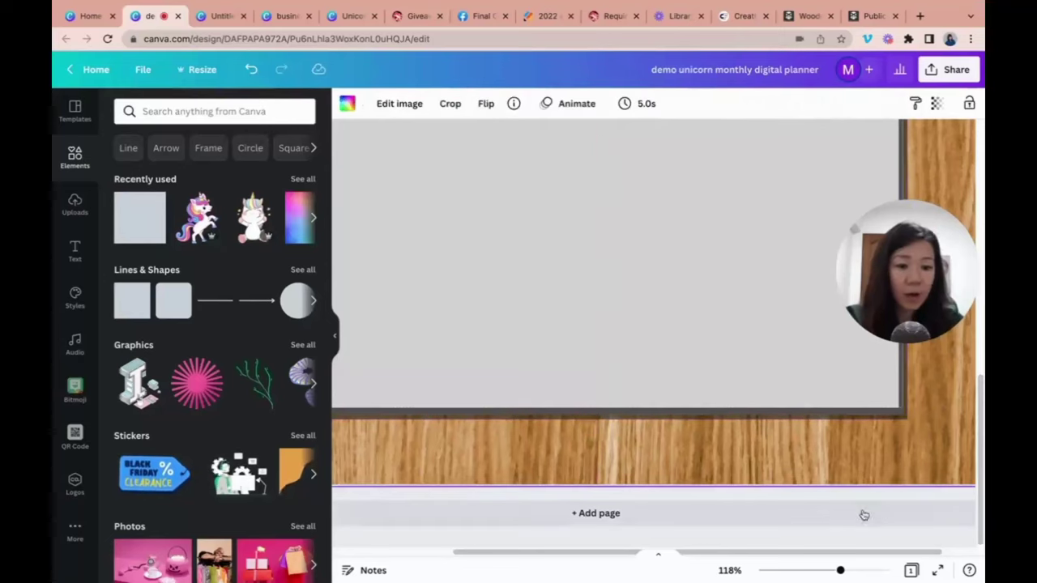
- Send the semi-transparent black rectangle backward so it lies behind the medium grey rectangle
scroll(815, 352, "up", 5)
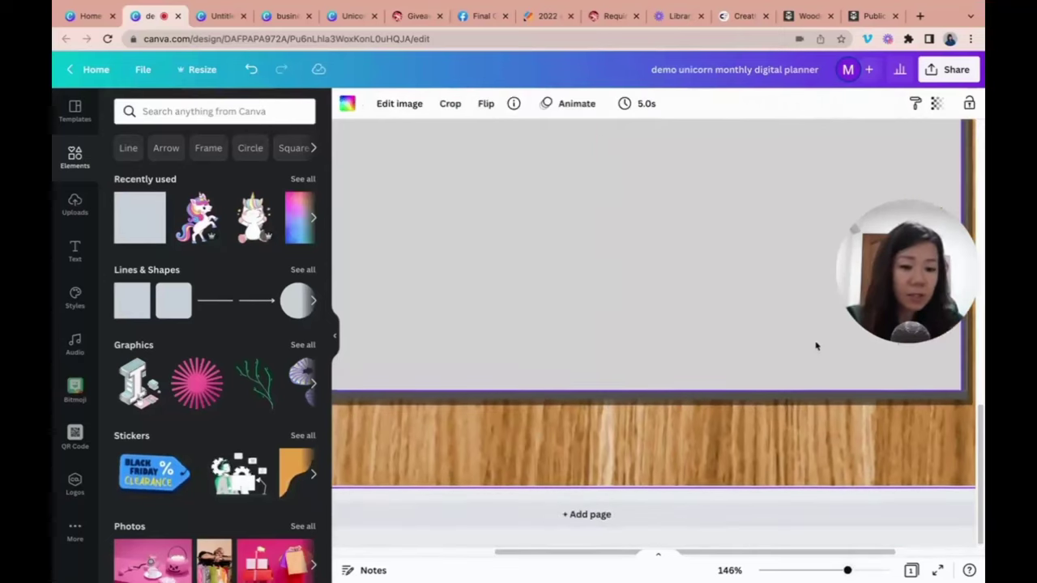
left_click(563, 345)
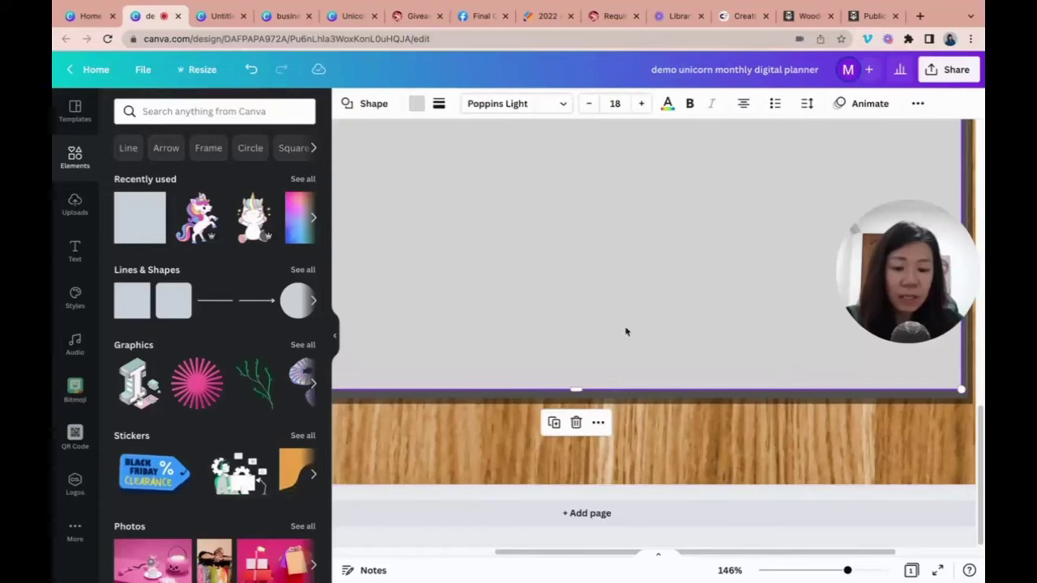
left_click_drag(680, 388, 690, 398)
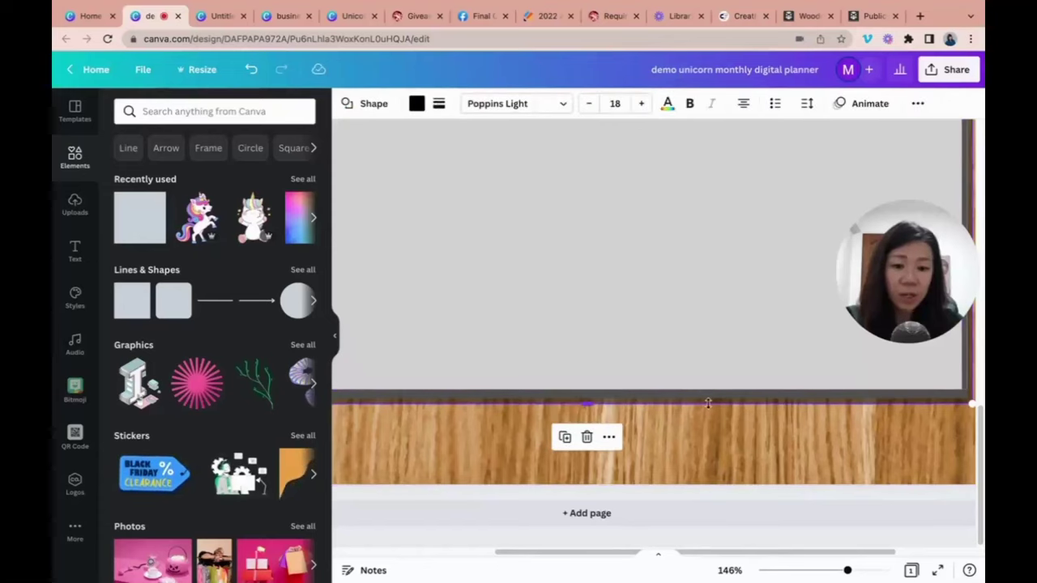
left_click(876, 400)
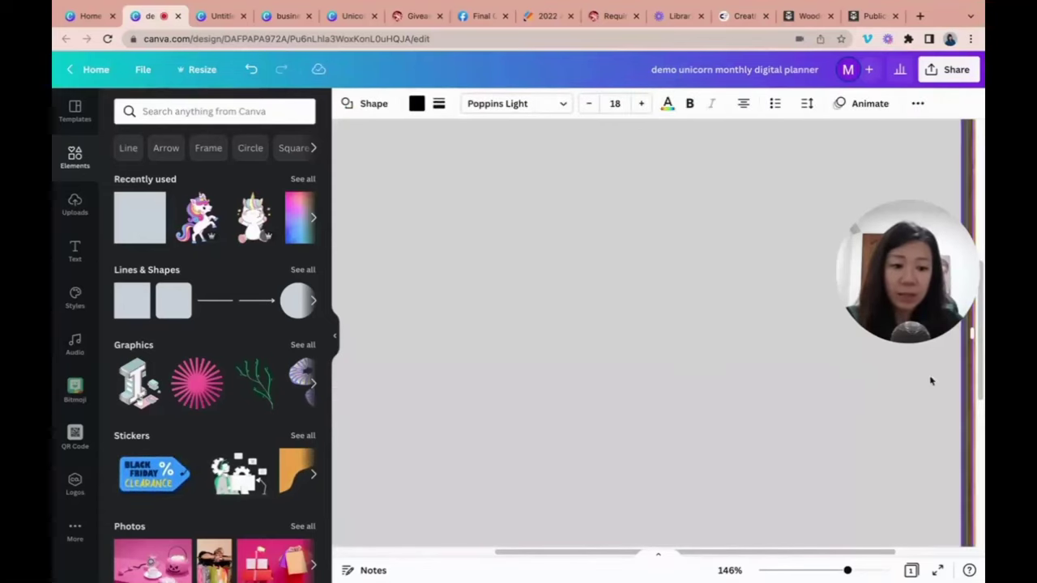
key("ctrl+z")
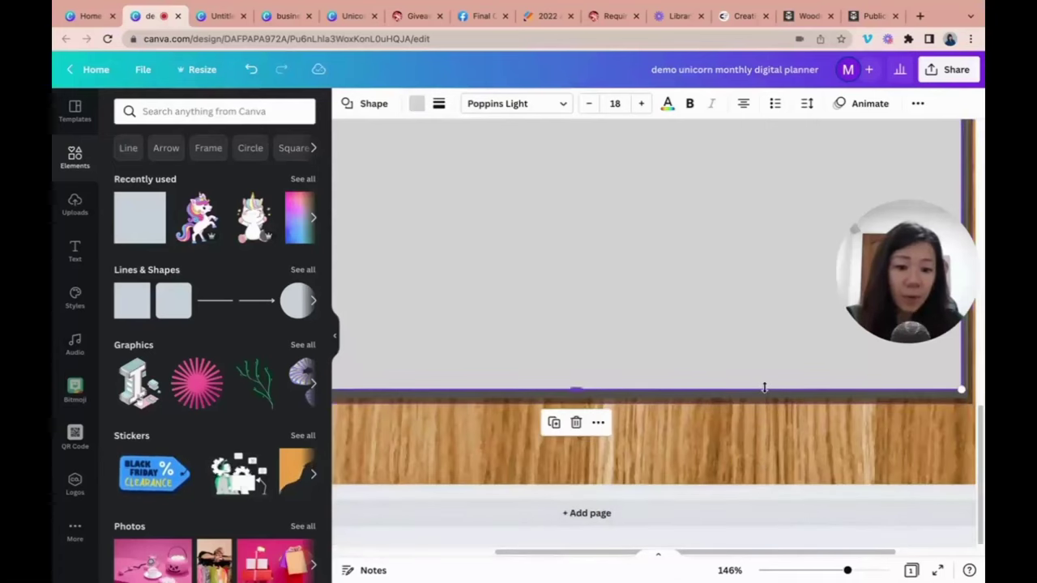
left_click(918, 104)
left_click(789, 135)
left_click(739, 175)
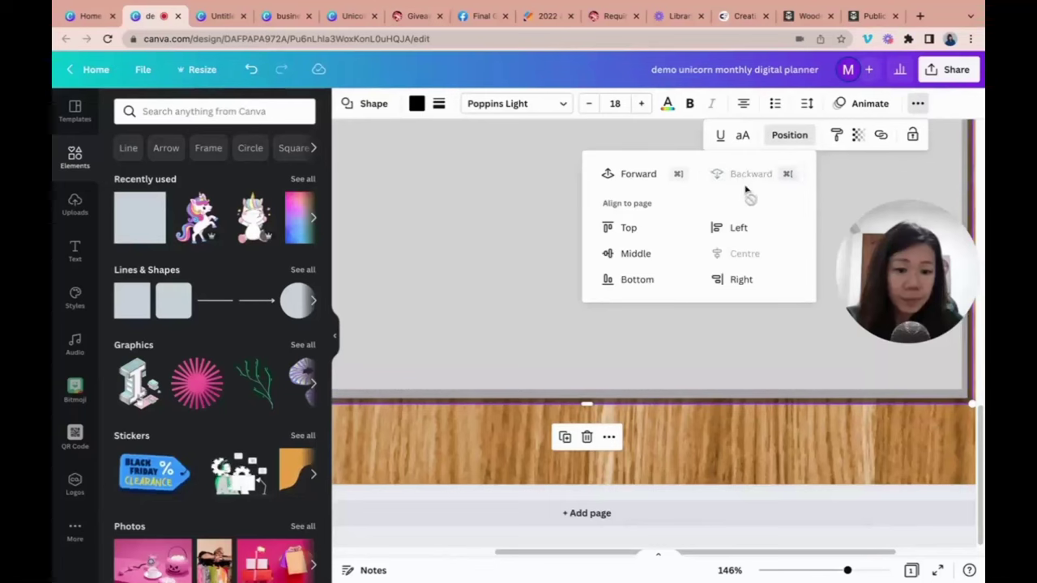
double_click(903, 427)
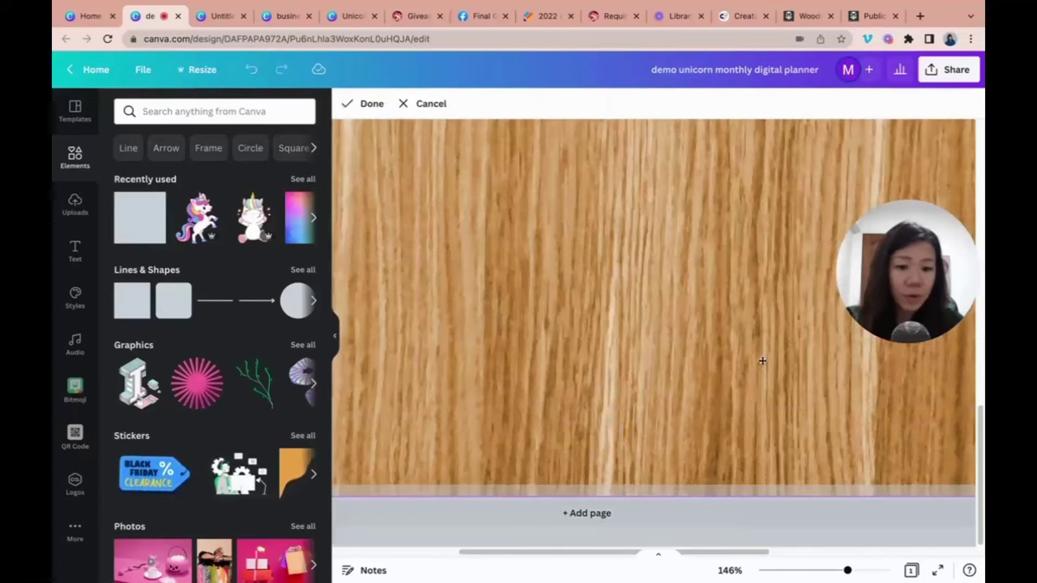
scroll(731, 372, "up", 10)
left_click_drag(848, 572, 796, 572)
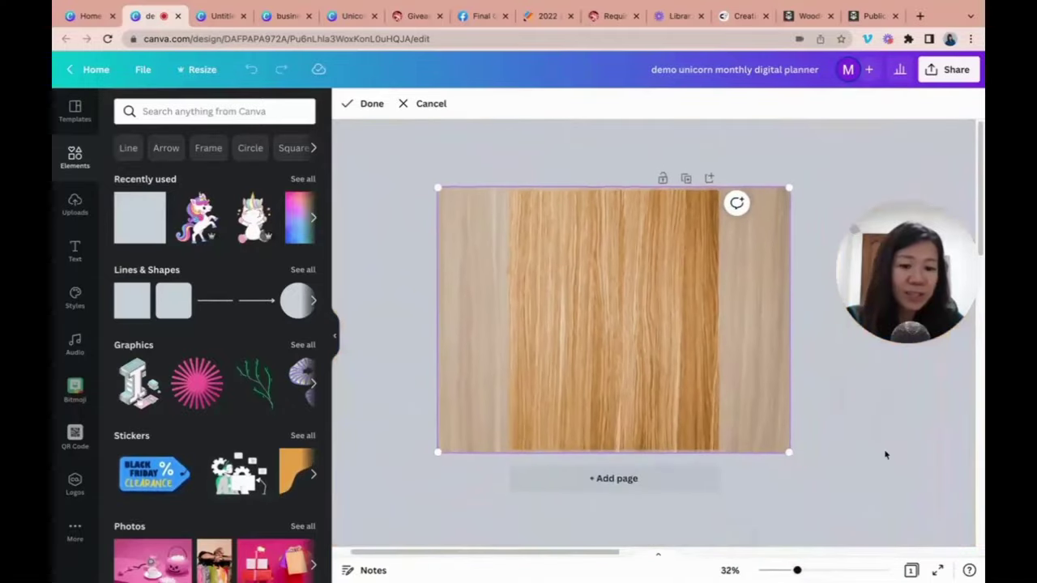
left_click(883, 454)
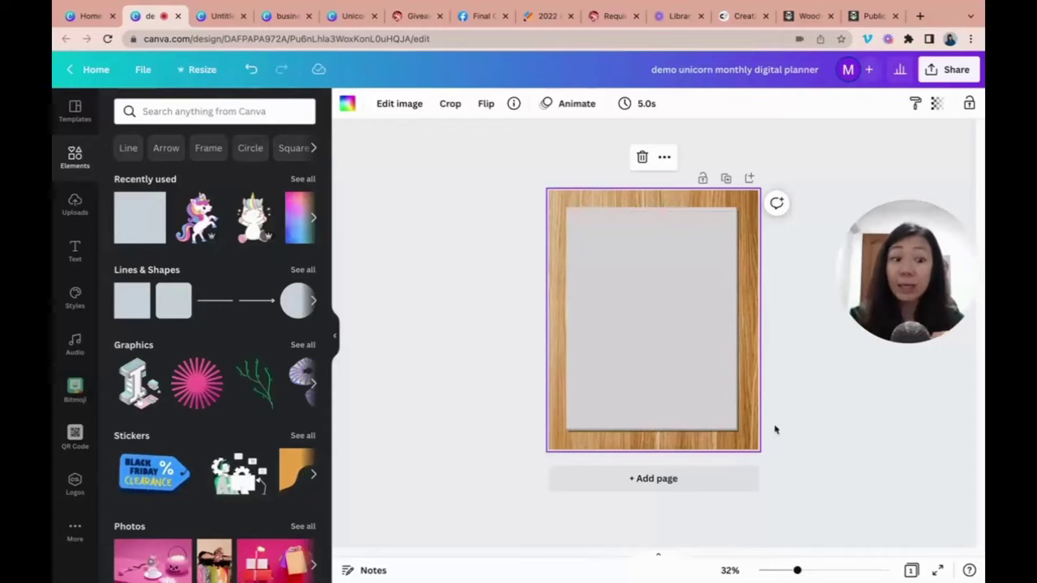
- Duplicate the light grey rectangle and offset the copy slightly up and to the left of the original
left_click_drag(798, 572, 838, 572)
scroll(852, 523, "down", 3)
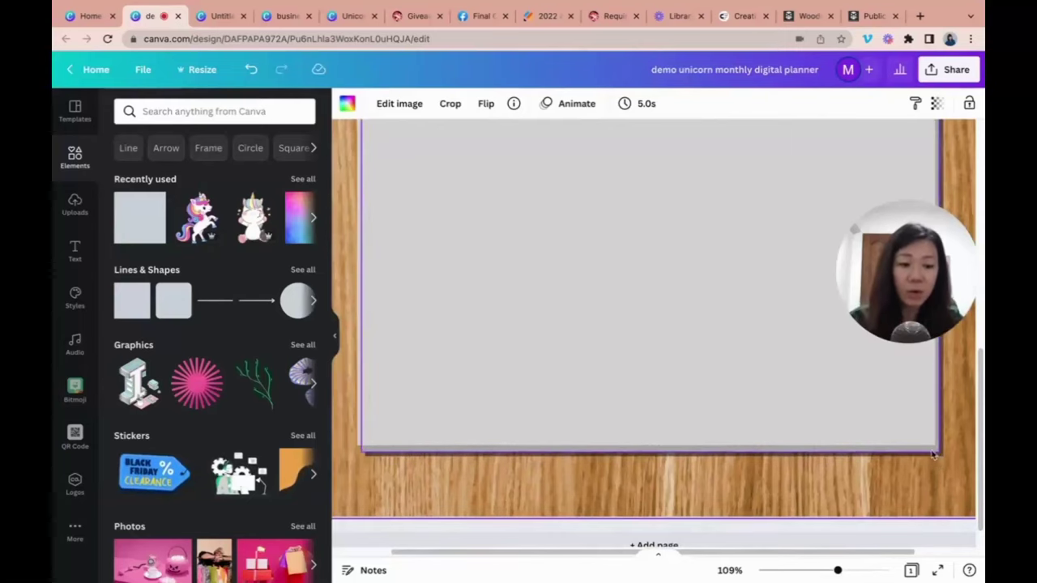
left_click(919, 431)
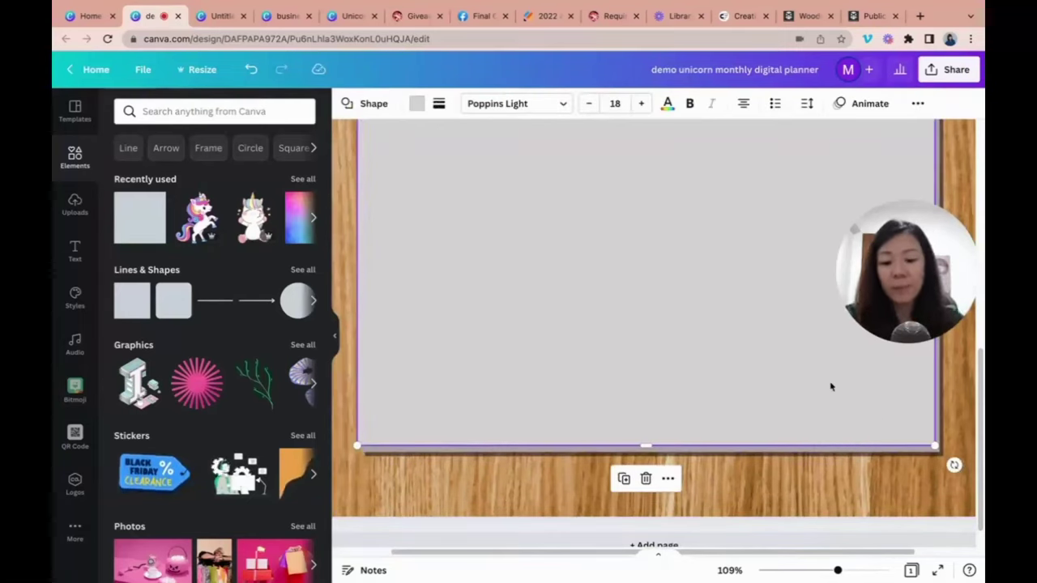
key("super+d")
left_click_drag(854, 416, 833, 396)
- Fill the topmost rectangle copy with a new, paler custom grey
left_click(416, 103)
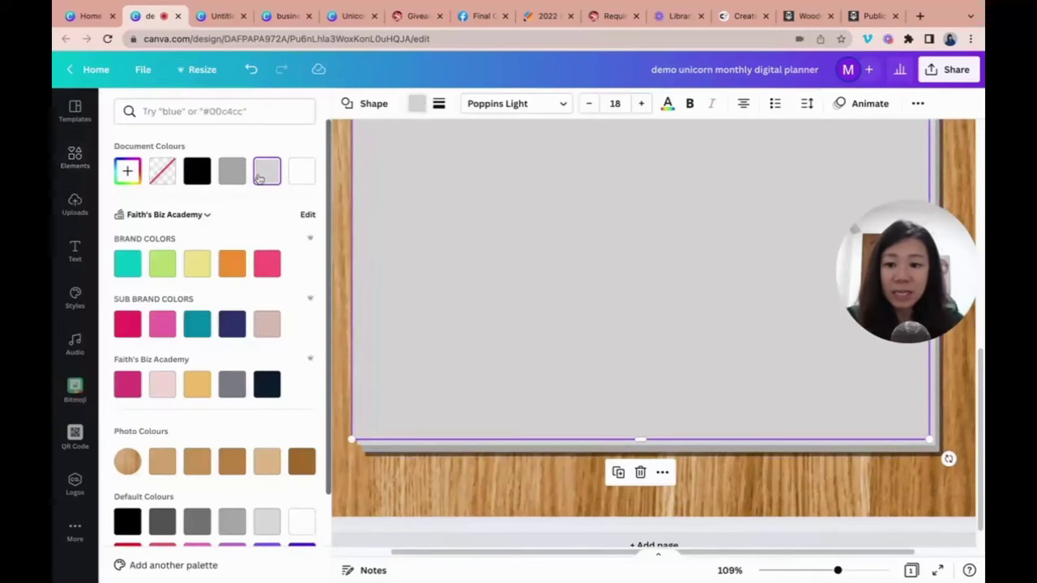
left_click(127, 170)
left_click_drag(149, 225, 121, 211)
left_click(895, 509)
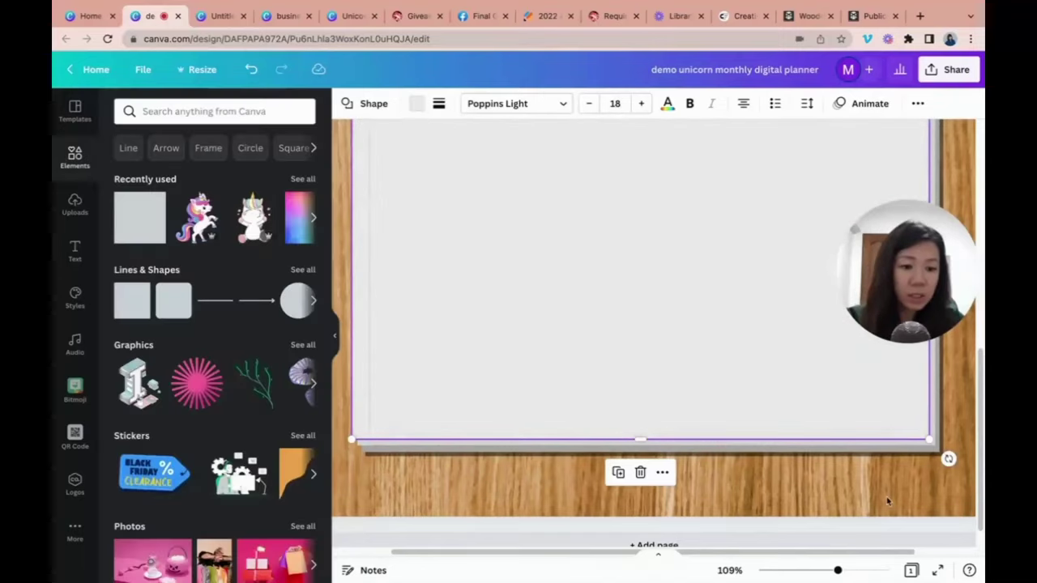
- Nudge the light grey and pale grey rectangles so a narrow, even edge of each layer shows at the page's bottom-right corner
left_click_drag(838, 570, 875, 554)
left_click(868, 475)
left_click(871, 465)
left_click(933, 520)
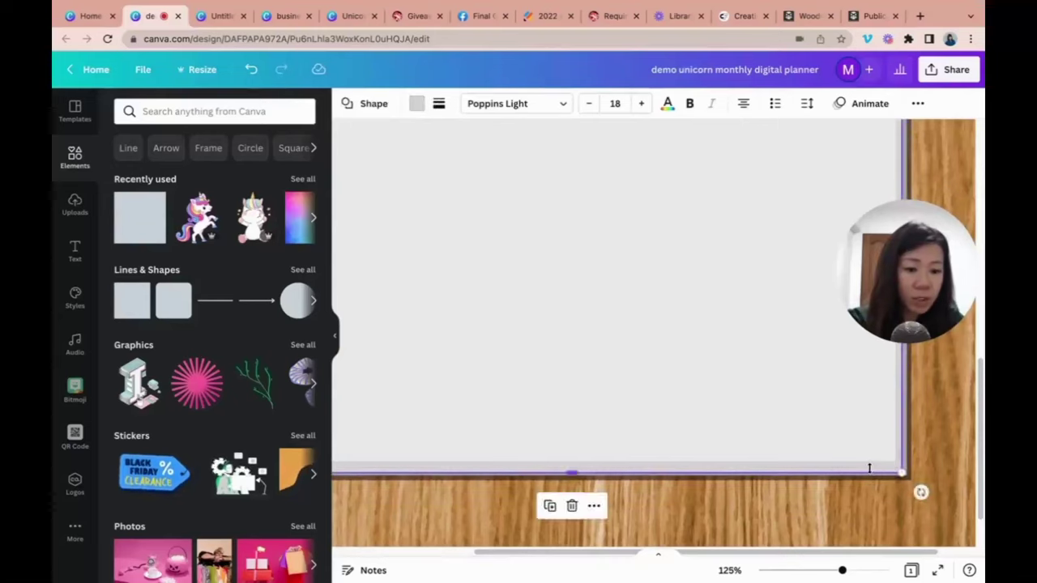
left_click(952, 453)
left_click_drag(890, 469, 889, 467)
left_click(929, 507)
left_click(868, 456)
key("shift+Down")
key("shift+Right")
key("shift+Up")
key("shift+Left")
left_click(966, 476)
- Duplicate the pale grey rectangle, fill the copy with white from the document colours, and offset it as the top page
left_click(847, 430)
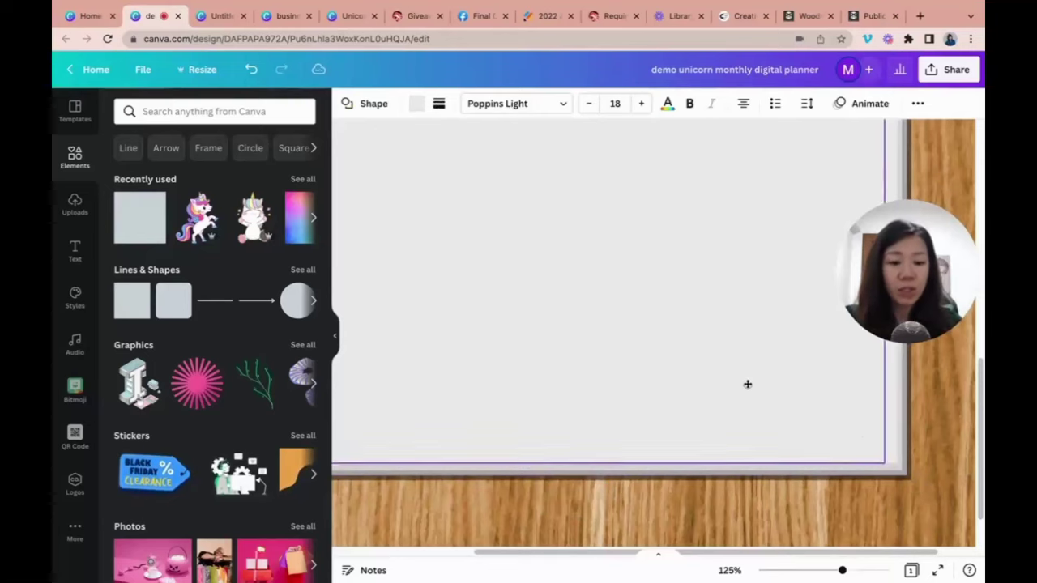
left_click(408, 108)
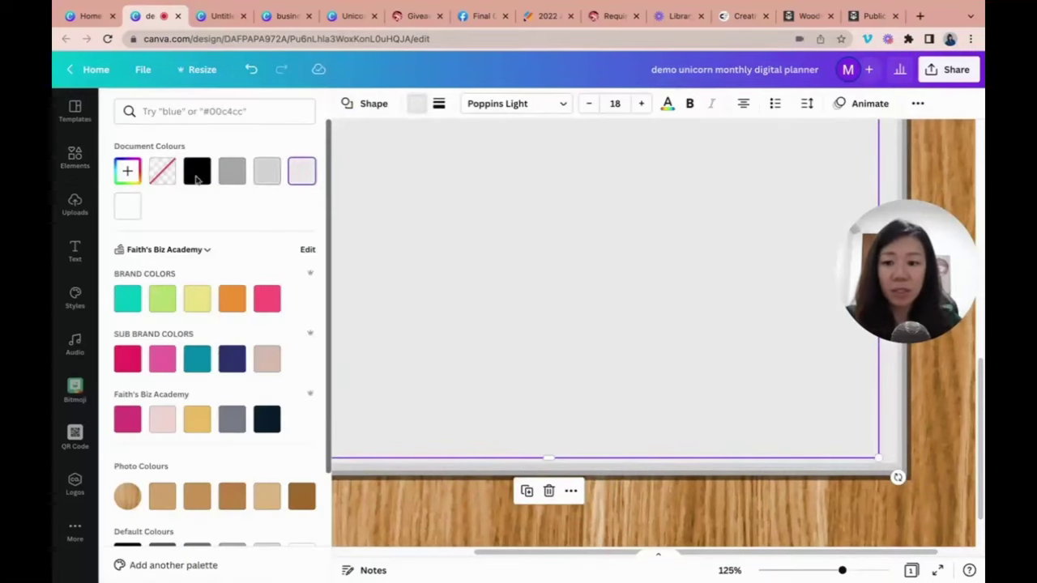
left_click(132, 206)
left_click_drag(803, 377, 815, 377)
key("Right")
key("Up")
key("Left")
key("Down")
- Group all the stacked page rectangles and their shadow, and move the group slightly down on the wooden background
left_click_drag(950, 499, 865, 425)
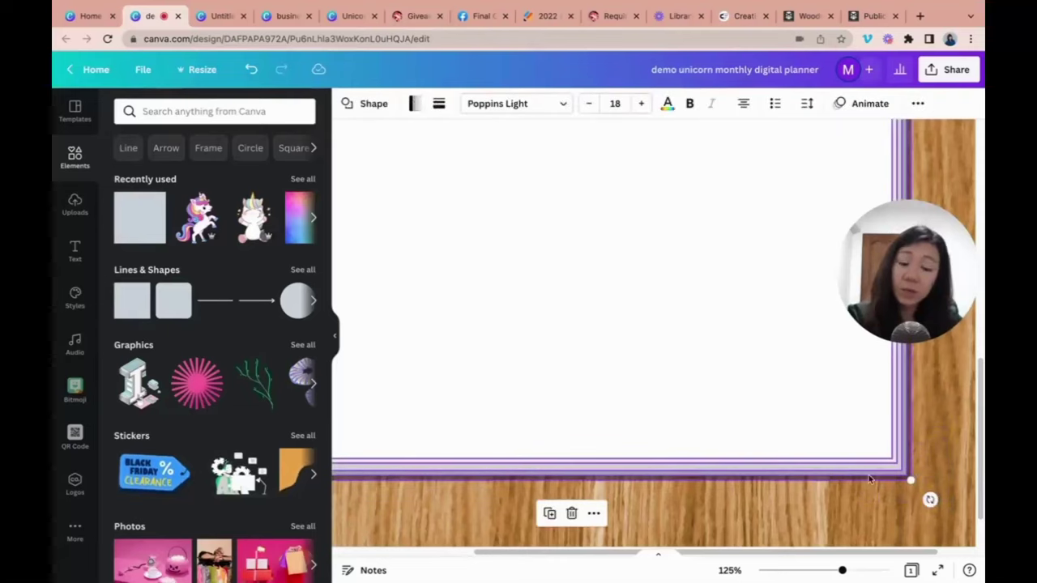
left_click(934, 443)
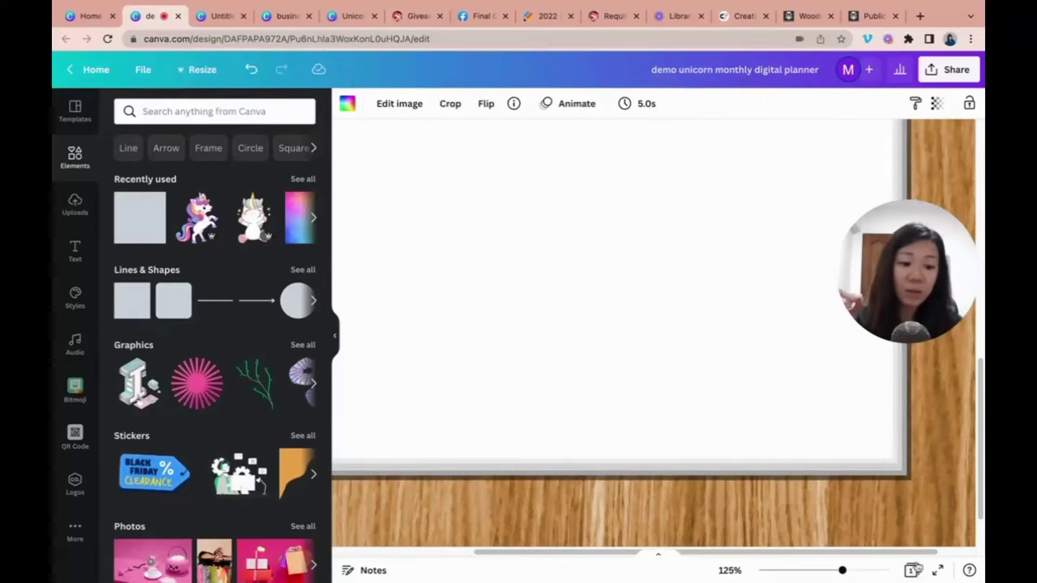
left_click_drag(843, 572, 807, 572)
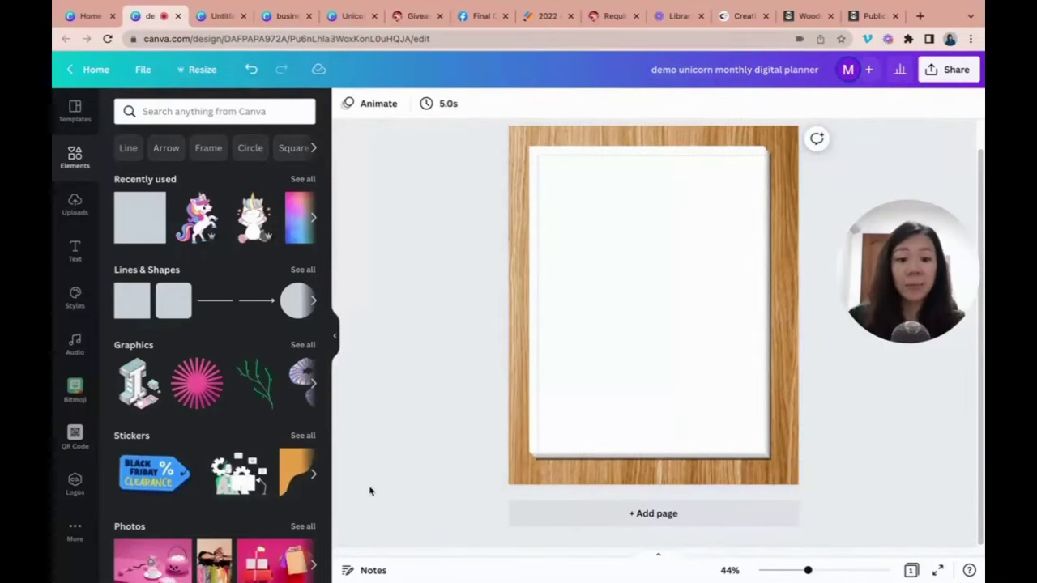
left_click_drag(458, 153, 719, 515)
left_click(918, 104)
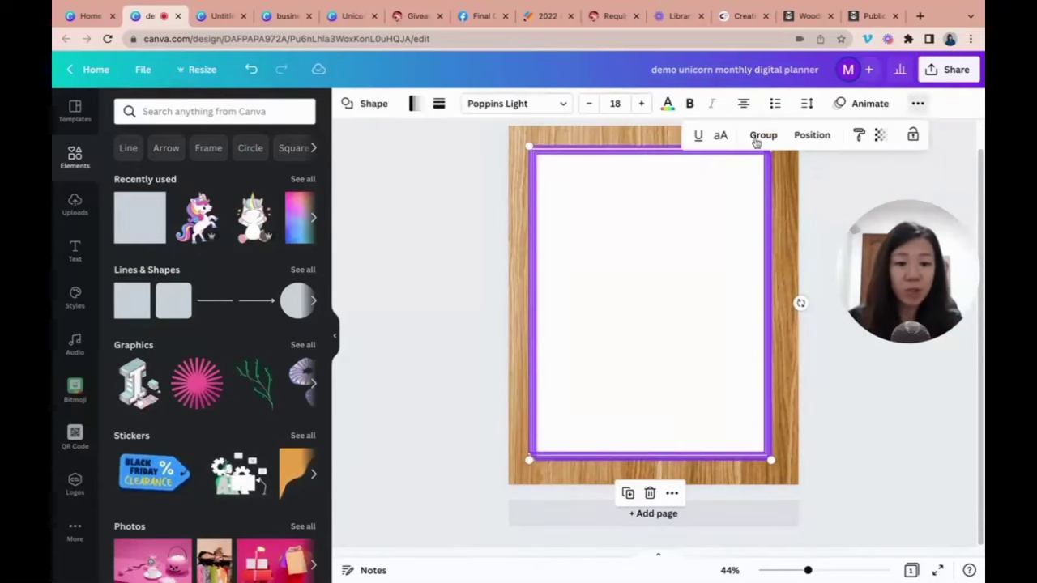
left_click(756, 140)
left_click(646, 187)
left_click_drag(646, 187, 649, 196)
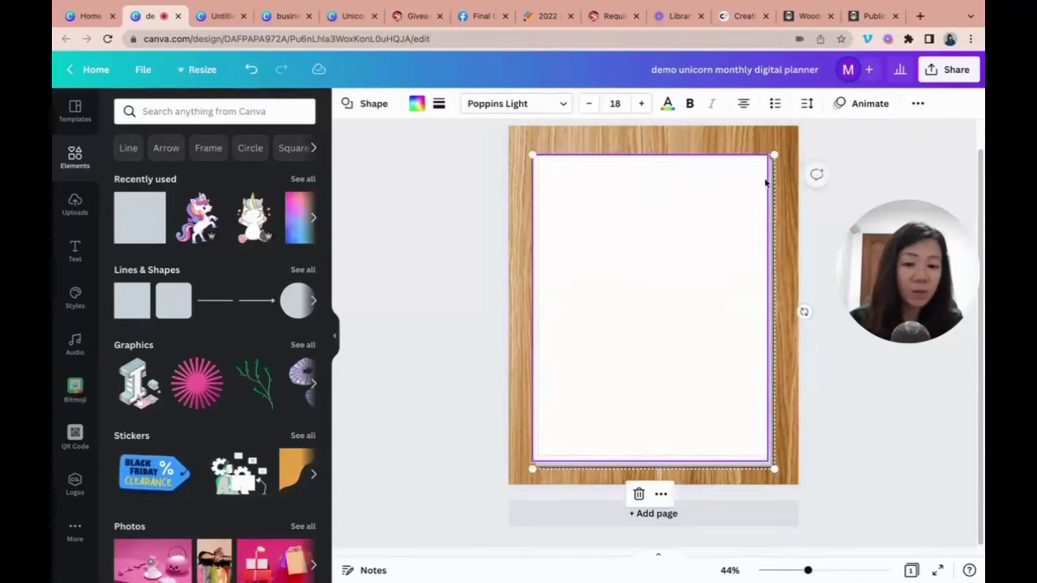
left_click(835, 167)
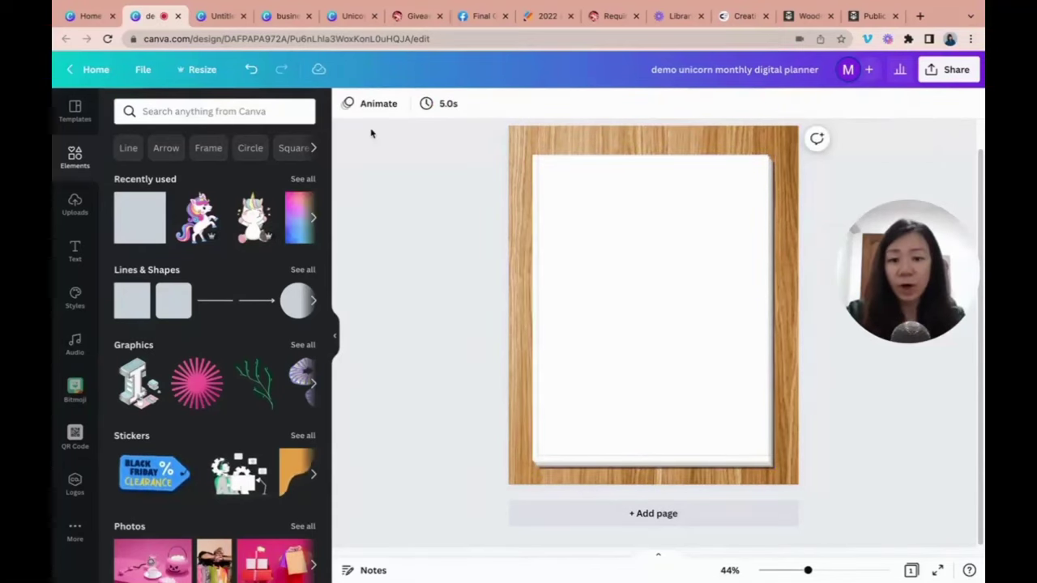
- Search the uploads for "spiral" and "binder" images
left_click(75, 204)
left_click(185, 111)
type("spiral")
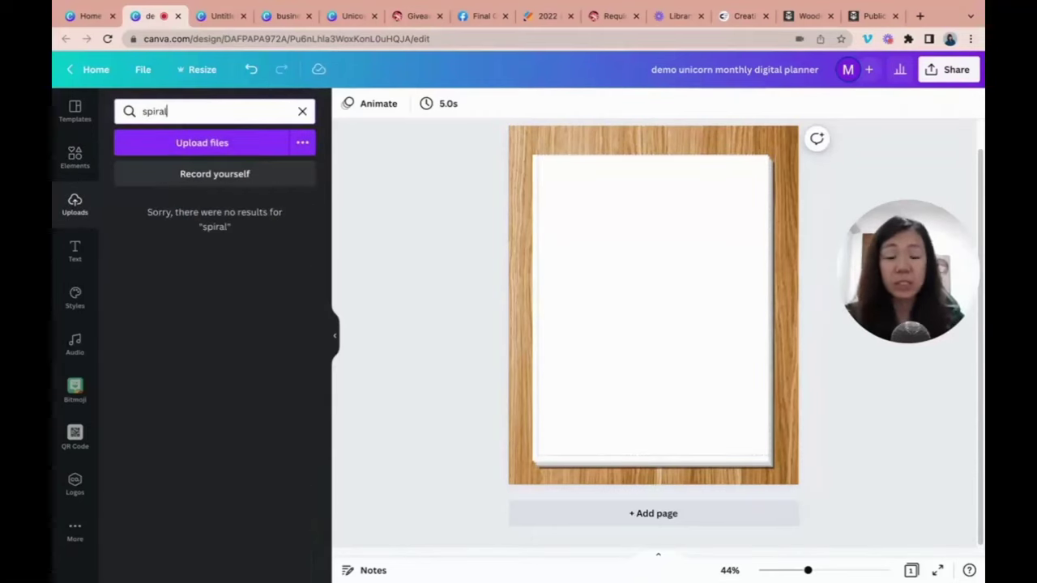
key("super+a")
type("binder")
key("BackSpace")
key("BackSpace")
key("BackSpace")
key("BackSpace")
key("BackSpace")
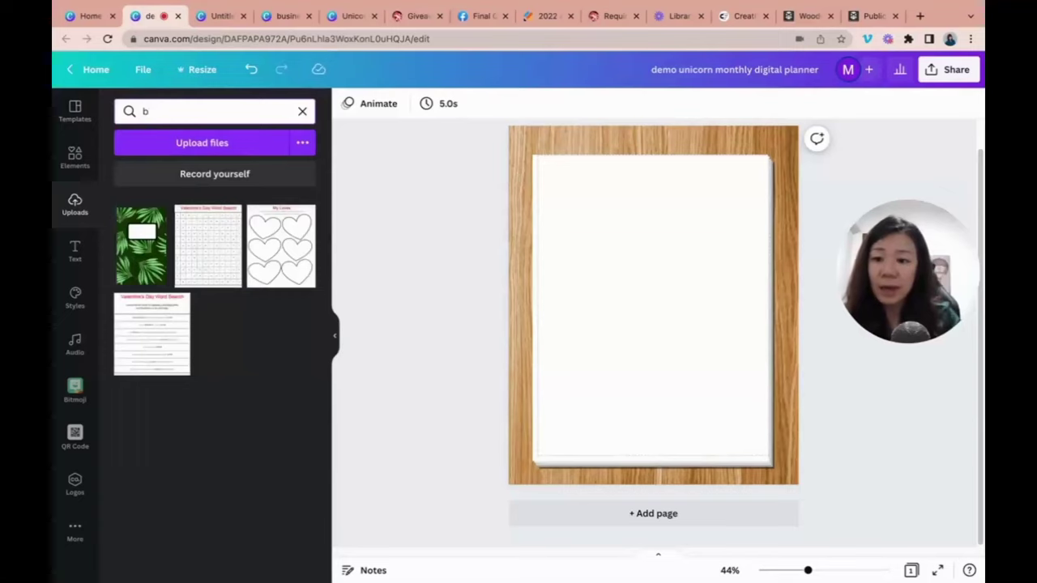
- Search the uploads for "ring" and place the second ring binding image along the notebook's left edge
key("BackSpace")
type("ring")
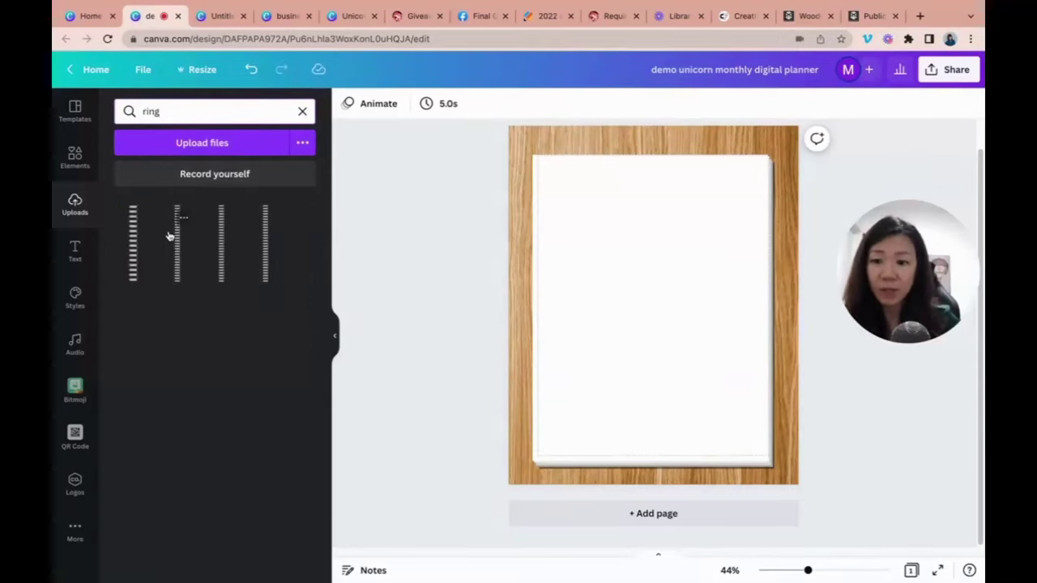
left_click(172, 236)
left_click_drag(653, 223, 535, 224)
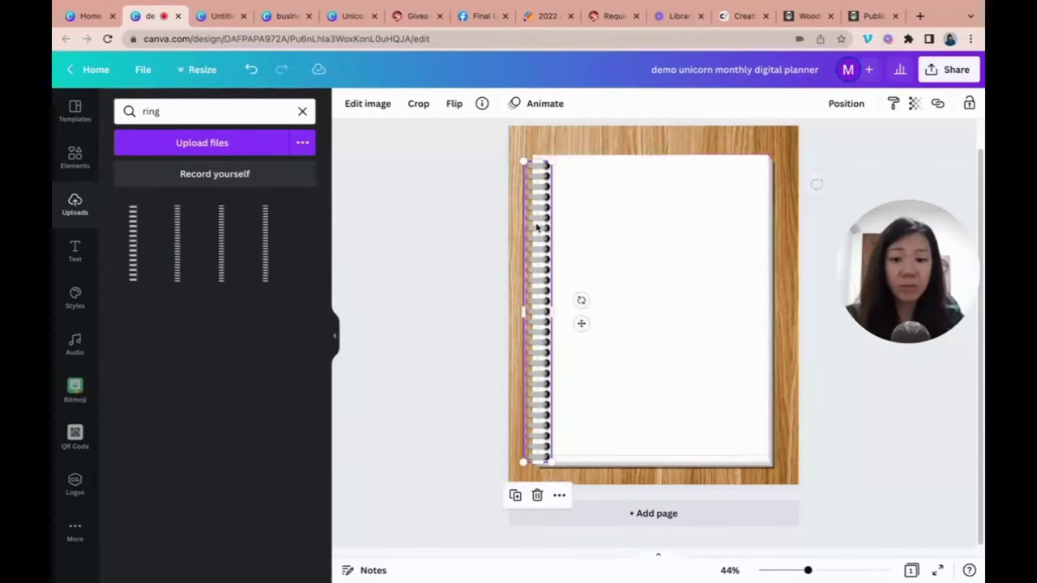
- Nudge the ring binding up and to the left so its rings wrap around the notebook's edge
left_click(597, 190)
left_click(525, 191)
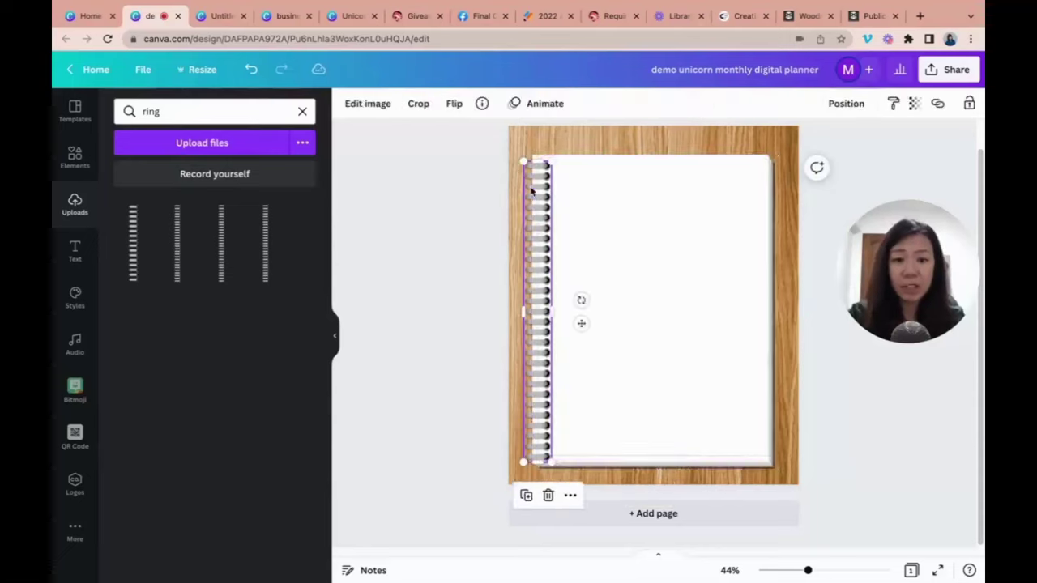
key("Up")
key("Up")
key("Up")
key("Up")
key("Left")
key("Left")
key("Left")
key("Left")
key("Down")
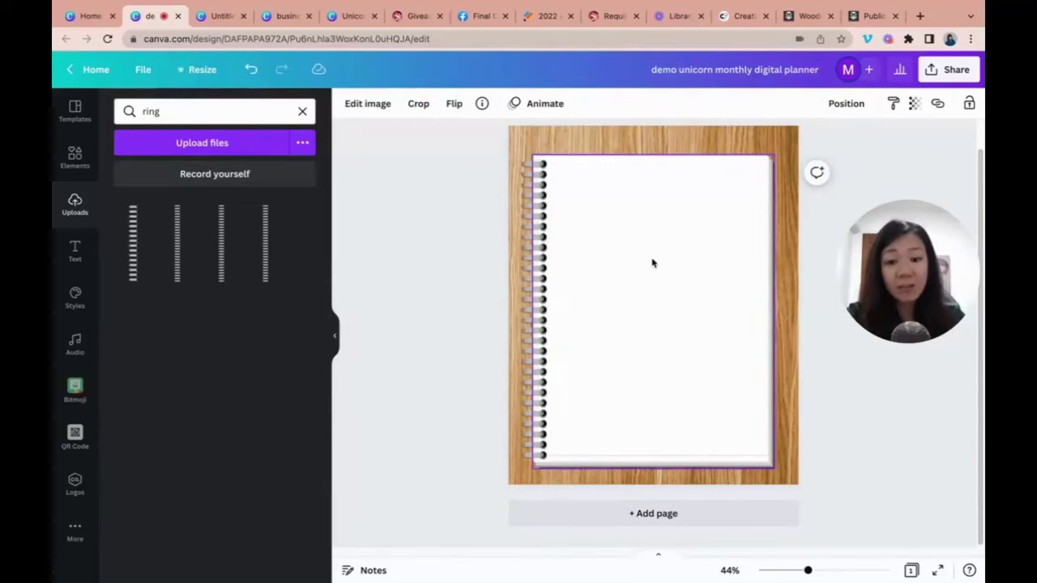
right_click(591, 240)
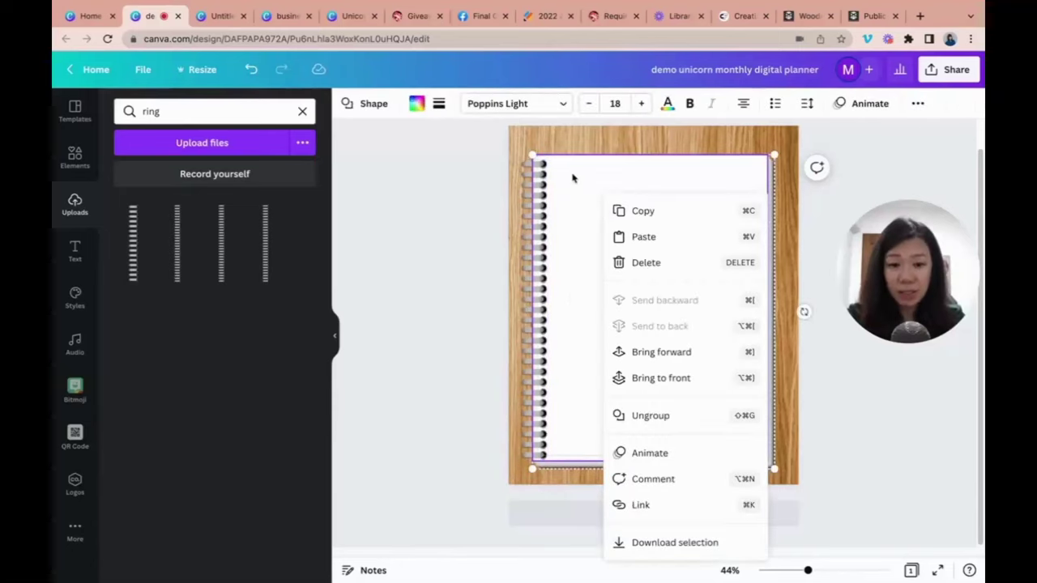
left_click(572, 177)
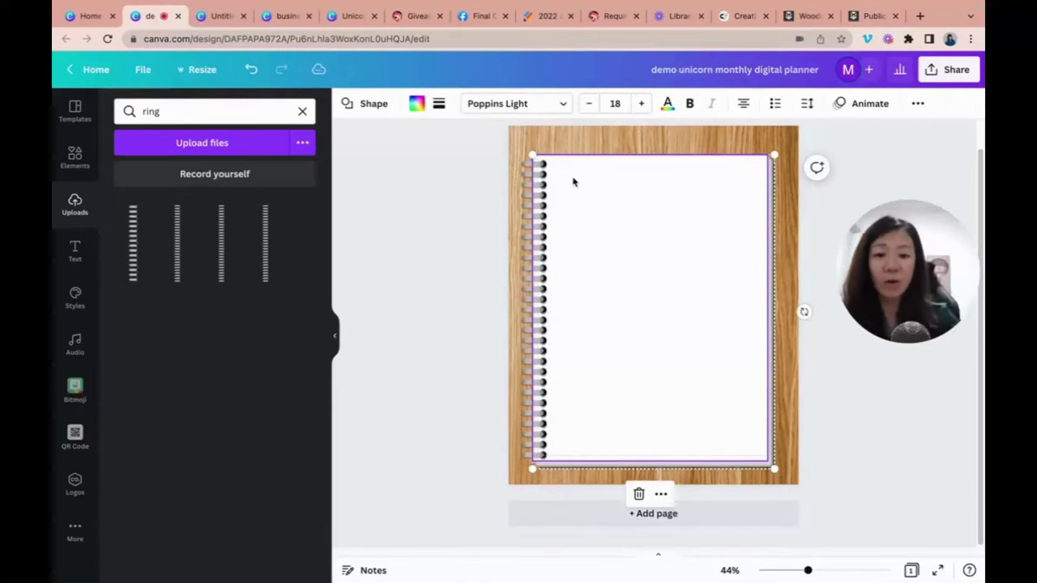
left_click(453, 190)
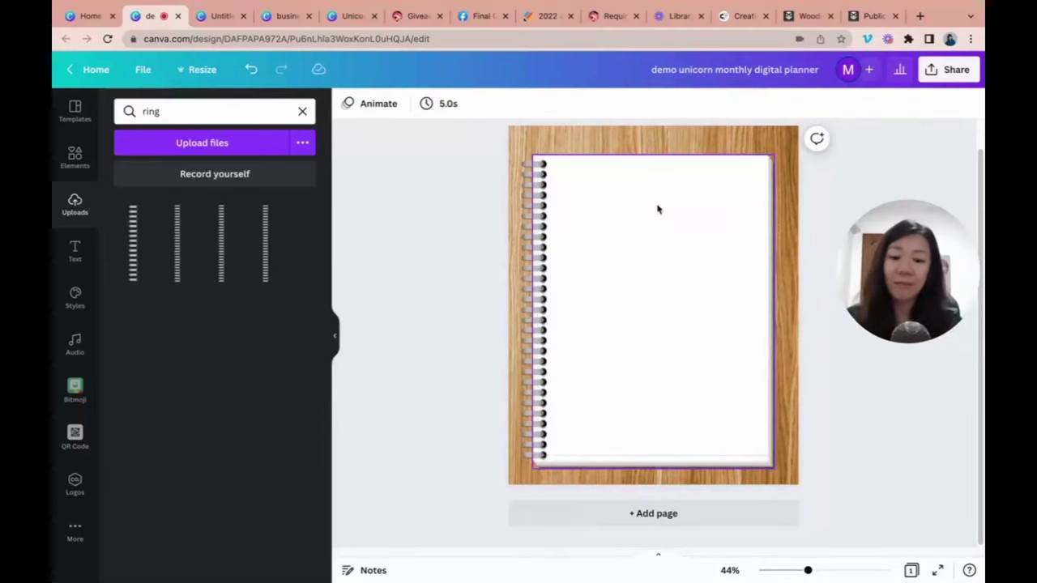
- Pull the ring binding onto the page and reposition it over the notebook's left edge
left_click_drag(538, 214, 579, 213)
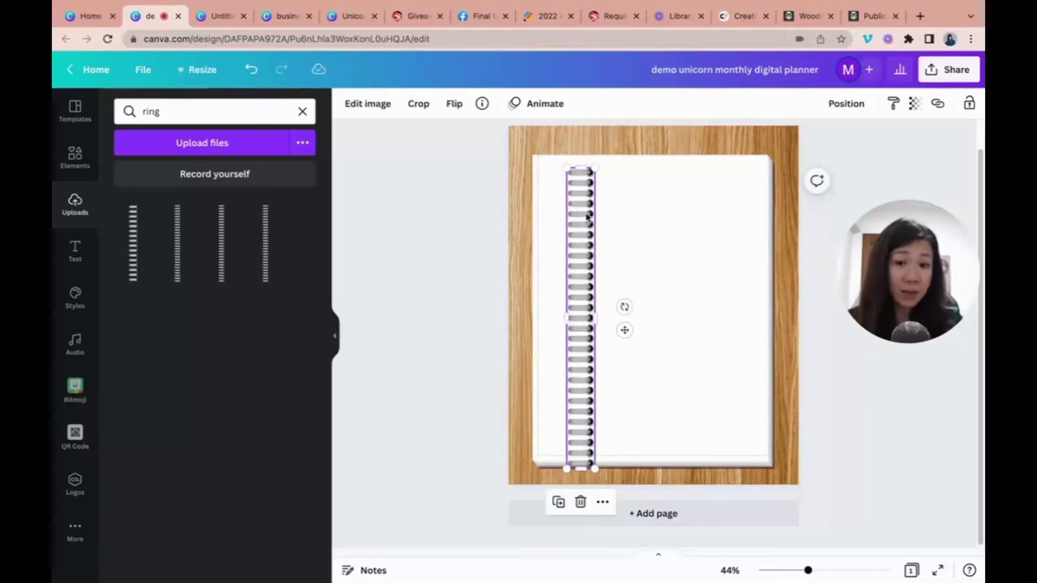
left_click_drag(582, 241, 534, 235)
left_click(867, 165)
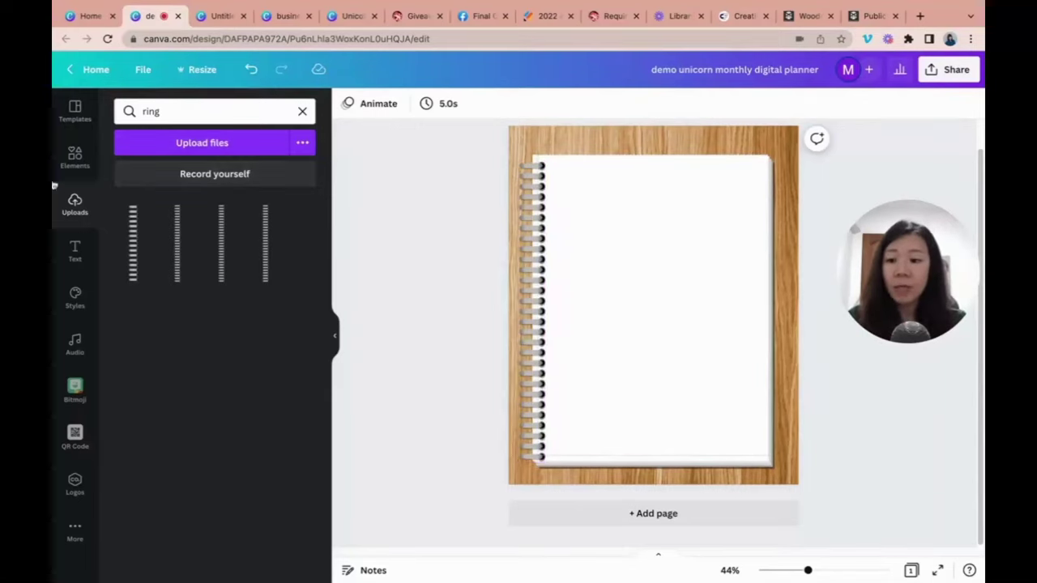
- Add a single-cell grid from the elements to the design
left_click(73, 159)
left_click(215, 111)
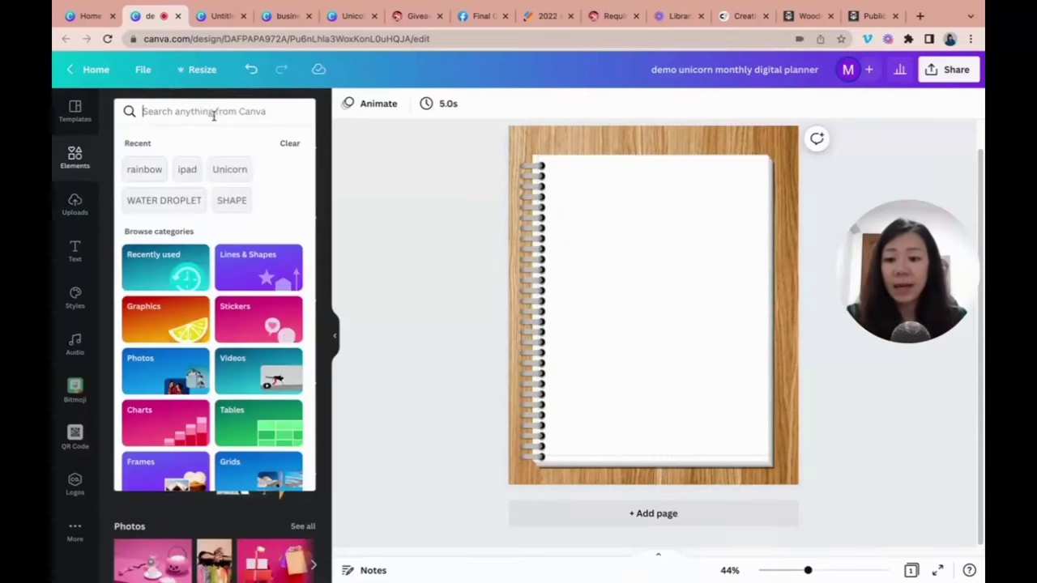
left_click(339, 129)
scroll(142, 378, "down", 10)
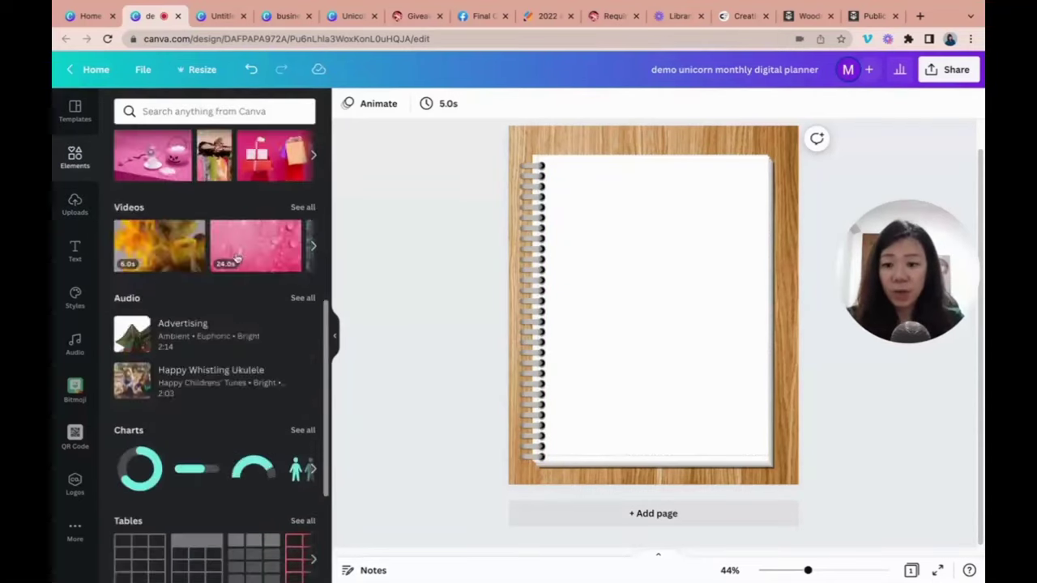
left_click(130, 332)
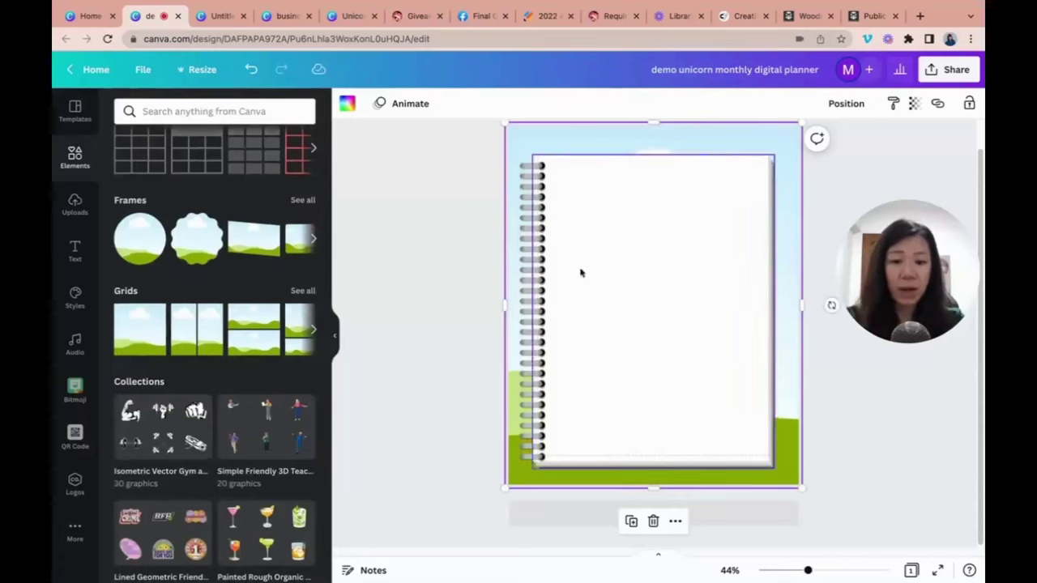
- Resize the grid to match the white page and bring it forward above the page group
left_click_drag(507, 123, 531, 153)
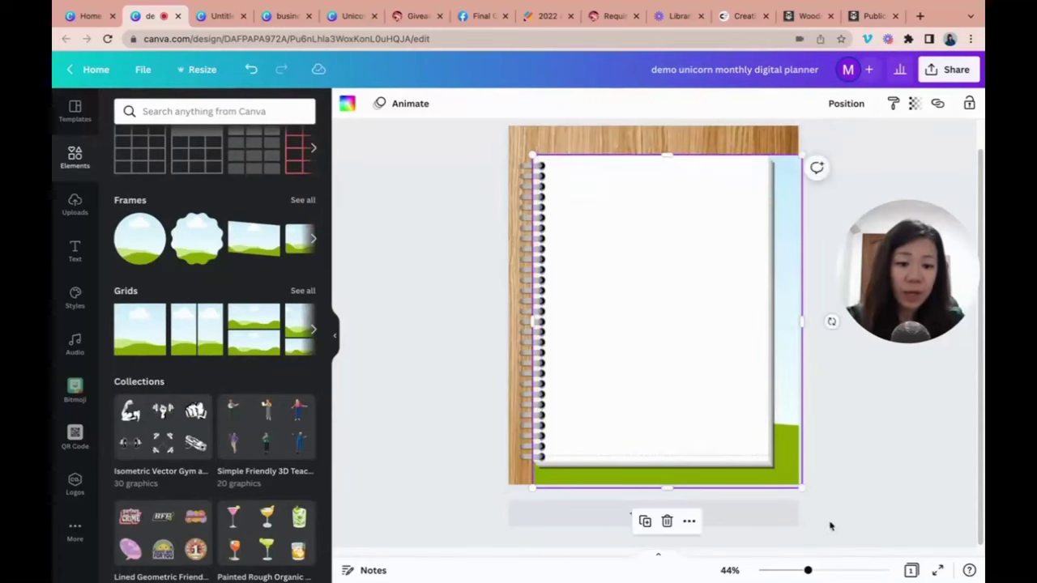
left_click_drag(802, 485, 770, 464)
left_click_drag(804, 570, 824, 570)
scroll(729, 335, "down", 3)
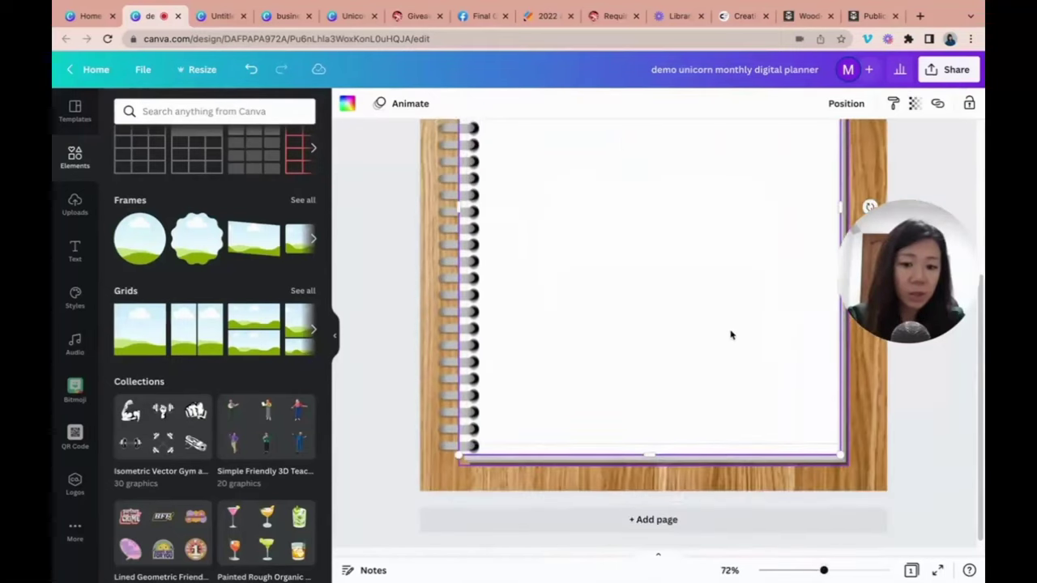
left_click(848, 103)
left_click(687, 143)
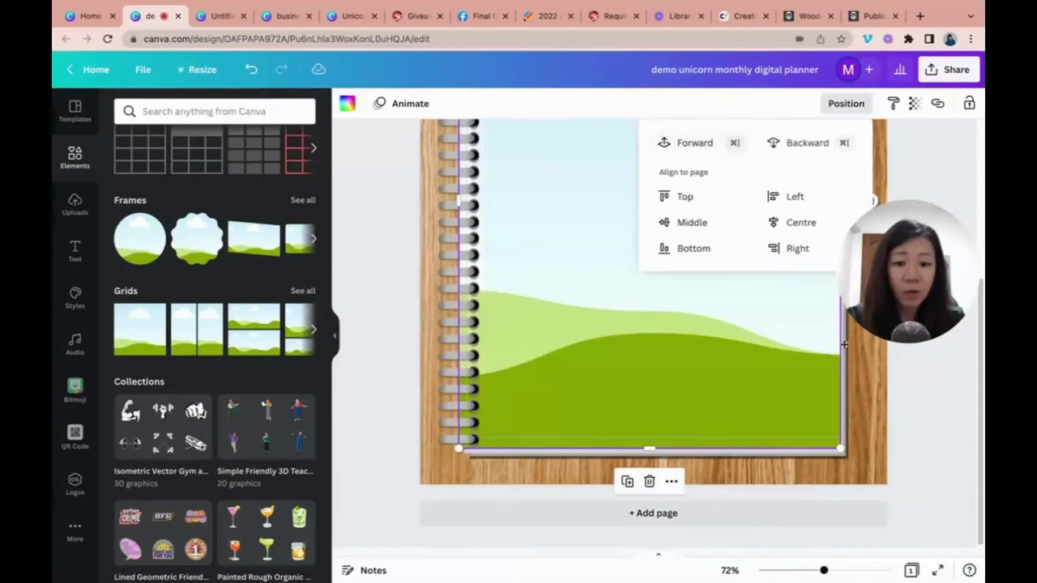
left_click(930, 462)
- Shift the grid in small amounts to line it up with the white page's edges
left_click(748, 389)
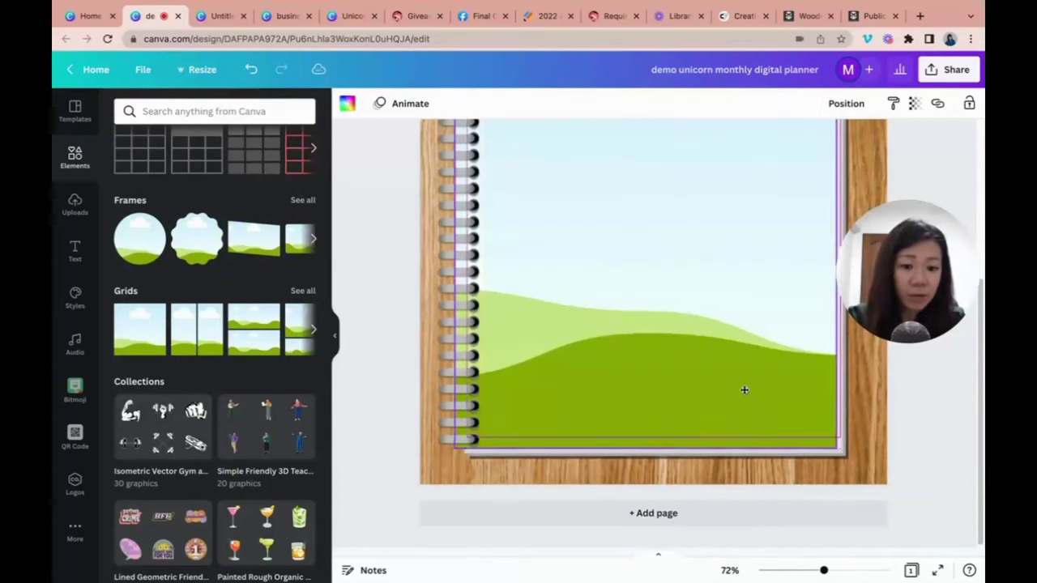
key("Up")
key("Right")
key("Left")
key("Down")
key("Up")
key("Right")
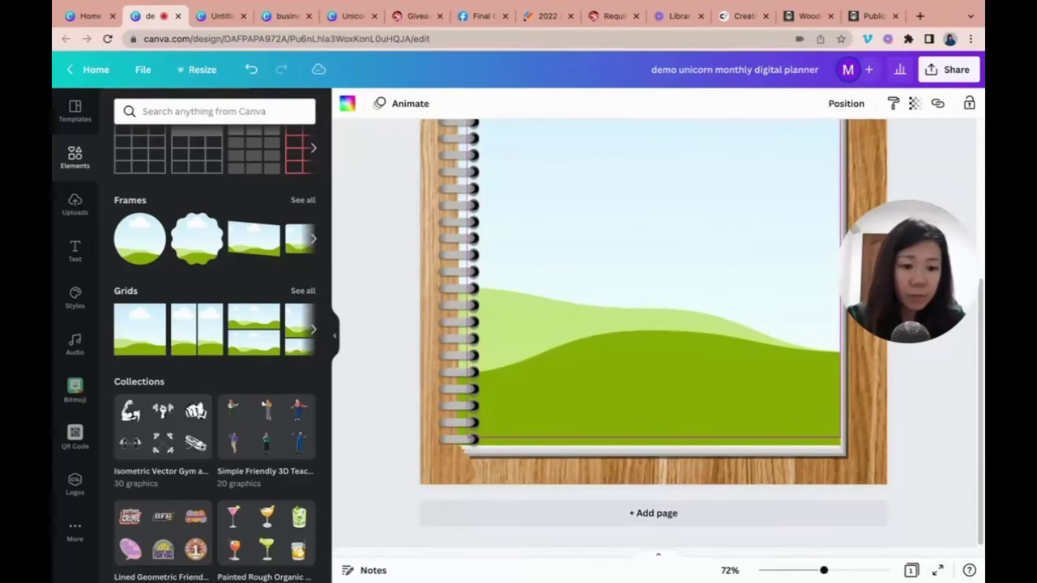
left_click_drag(761, 361, 766, 364)
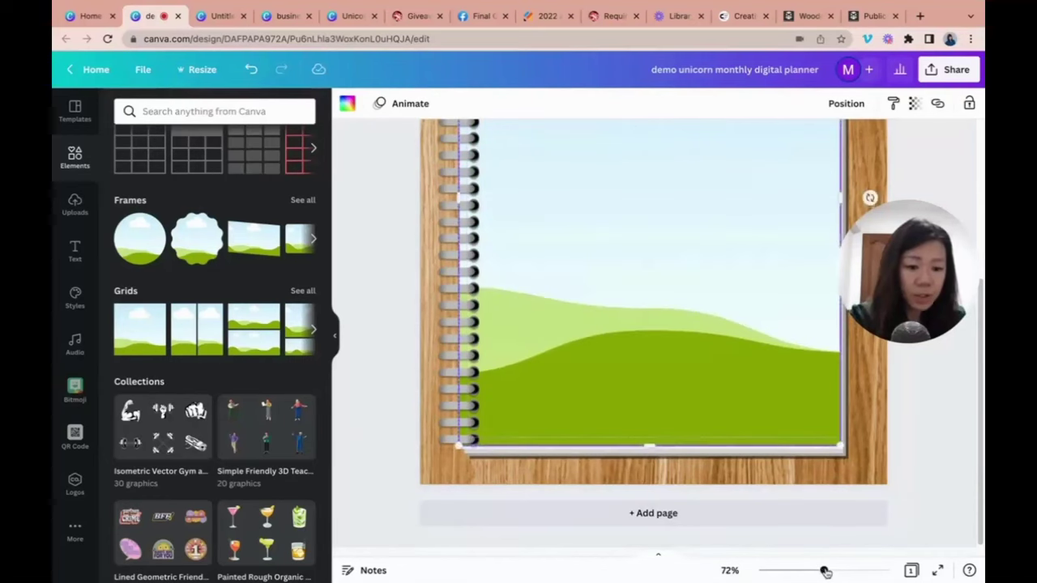
- Fine-tune the grid's position, moving it slightly down and to the right over the white page
left_click_drag(825, 570, 835, 572)
scroll(775, 326, "down", 3)
left_click_drag(744, 354, 739, 353)
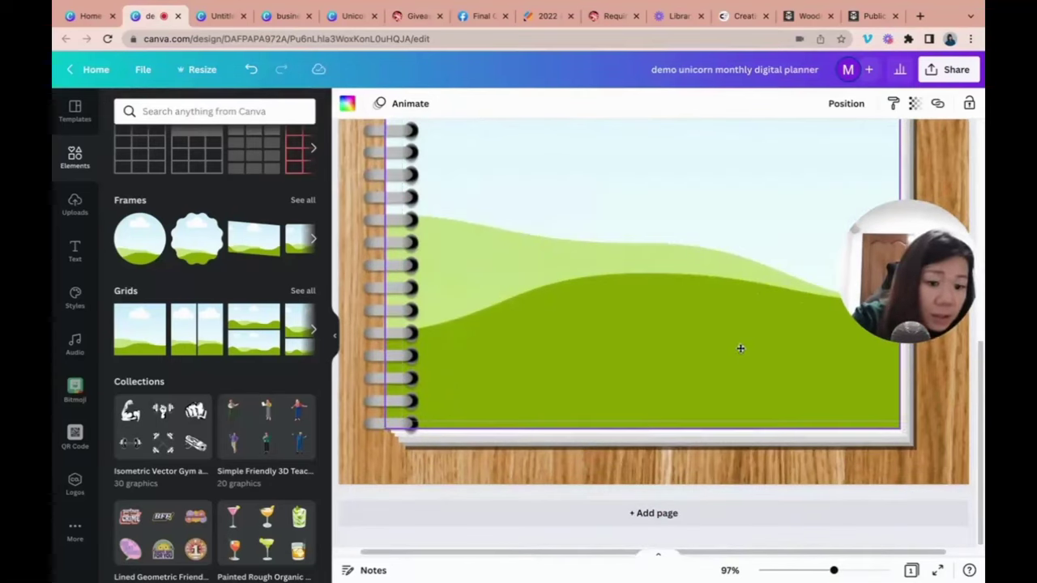
key("Down")
key("Down")
key("Down")
key("Down")
key("Down")
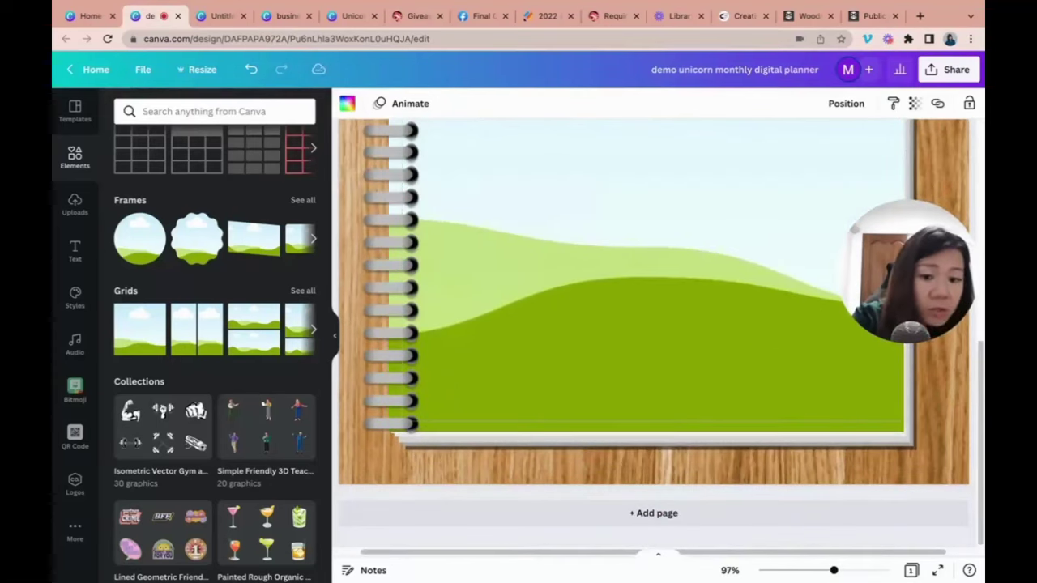
- Shift the ring binding slightly up and outward so the rings overlap the edge of the grid-covered page
left_click(708, 394)
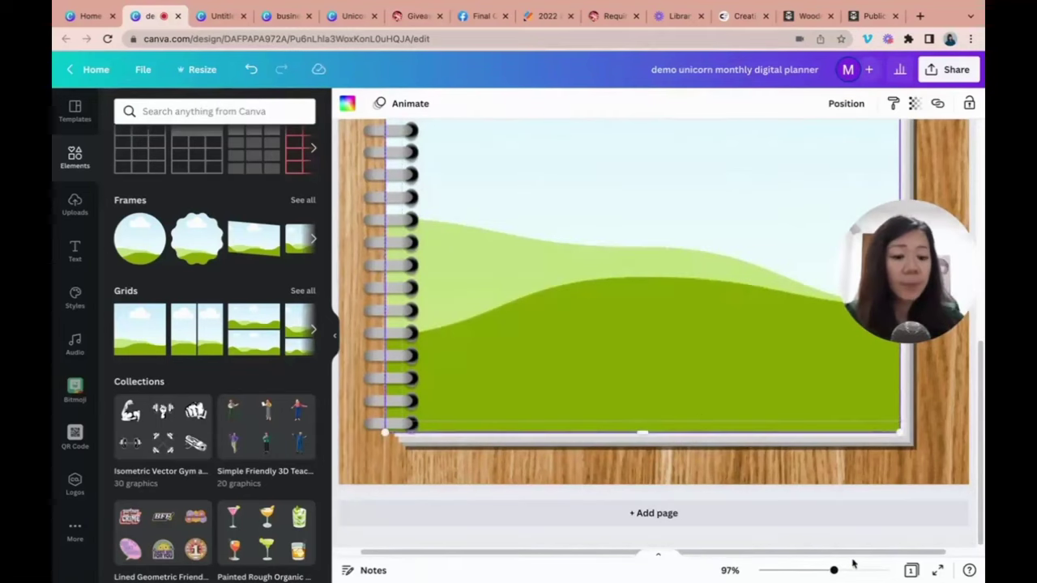
left_click_drag(834, 570, 808, 571)
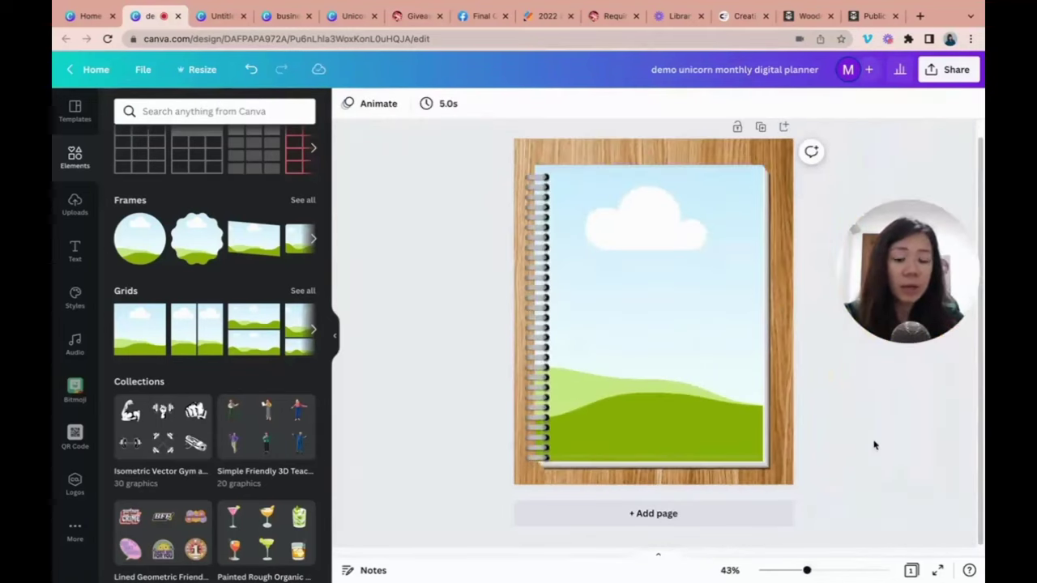
left_click(533, 233)
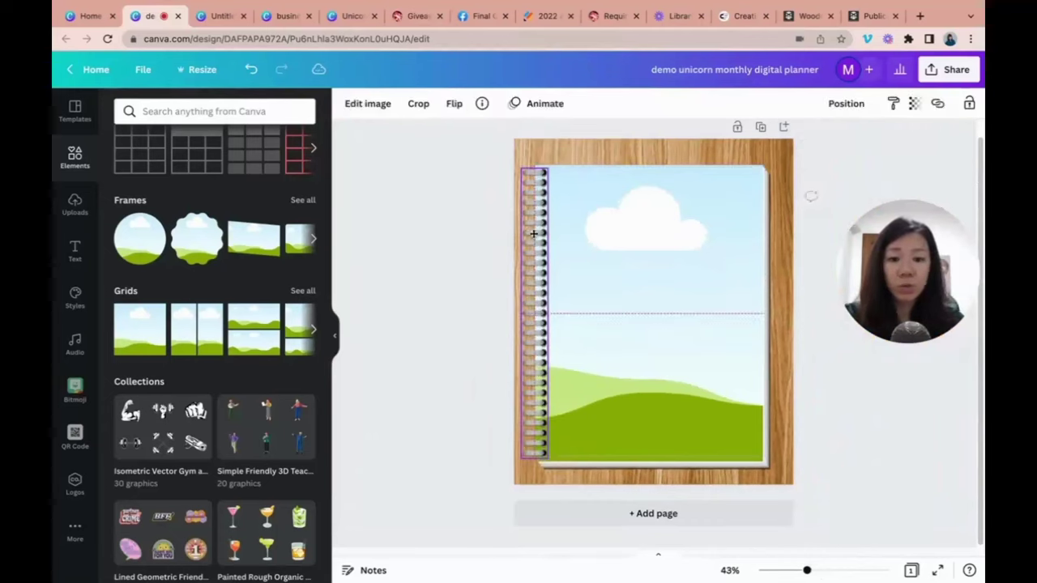
left_click(679, 343)
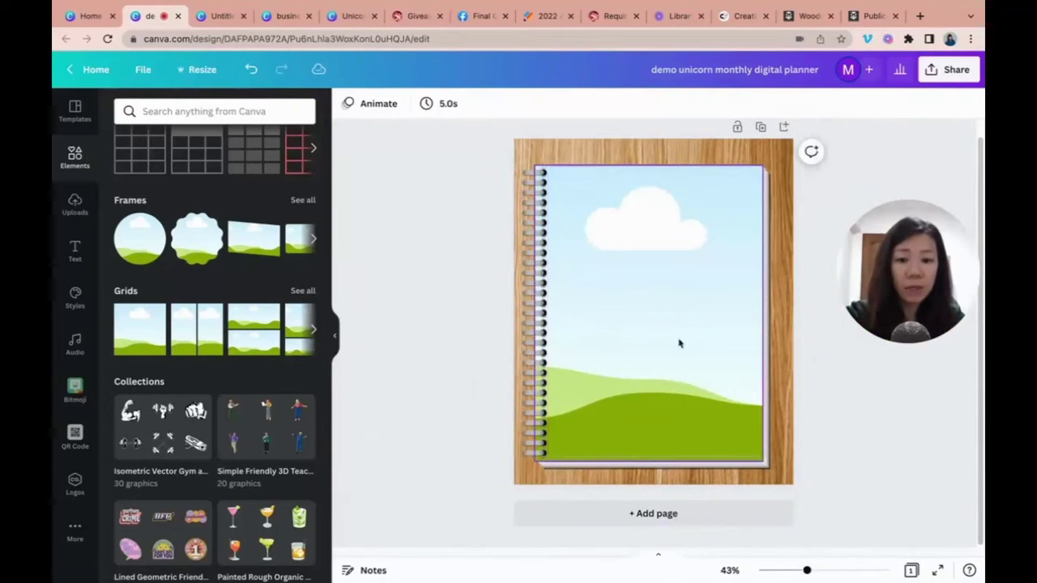
- Clear the uploads search and fill the notebook's grid with the uploaded unicorn-and-hearts pattern image
left_click(88, 198)
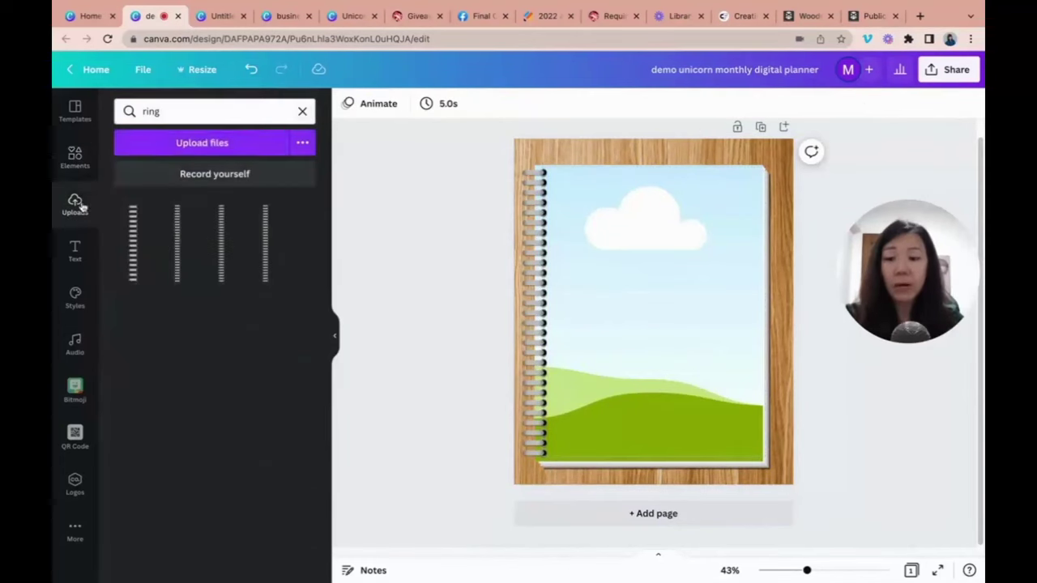
left_click(302, 111)
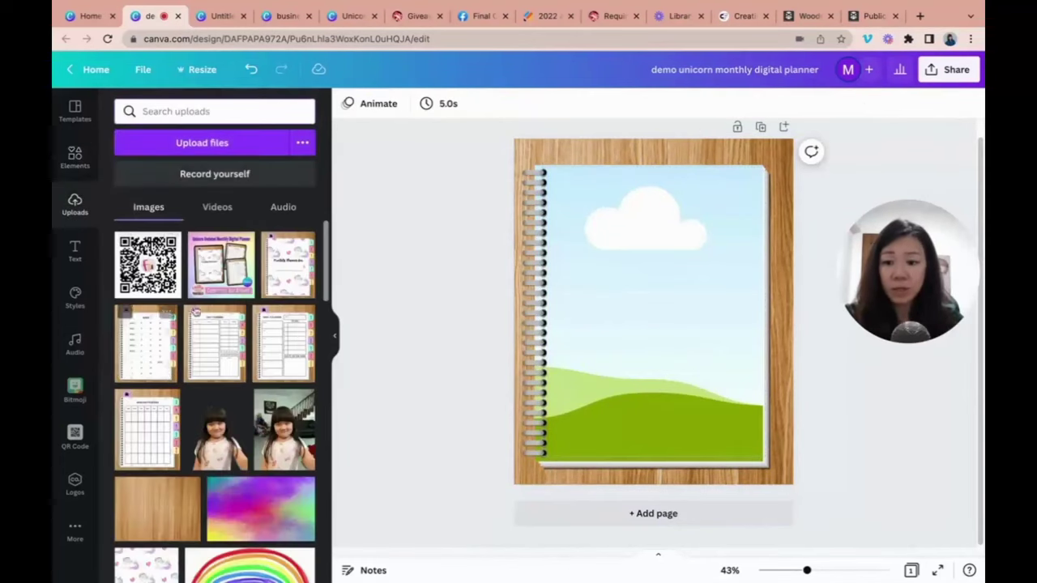
scroll(166, 287, "down", 5)
scroll(165, 286, "up", 2)
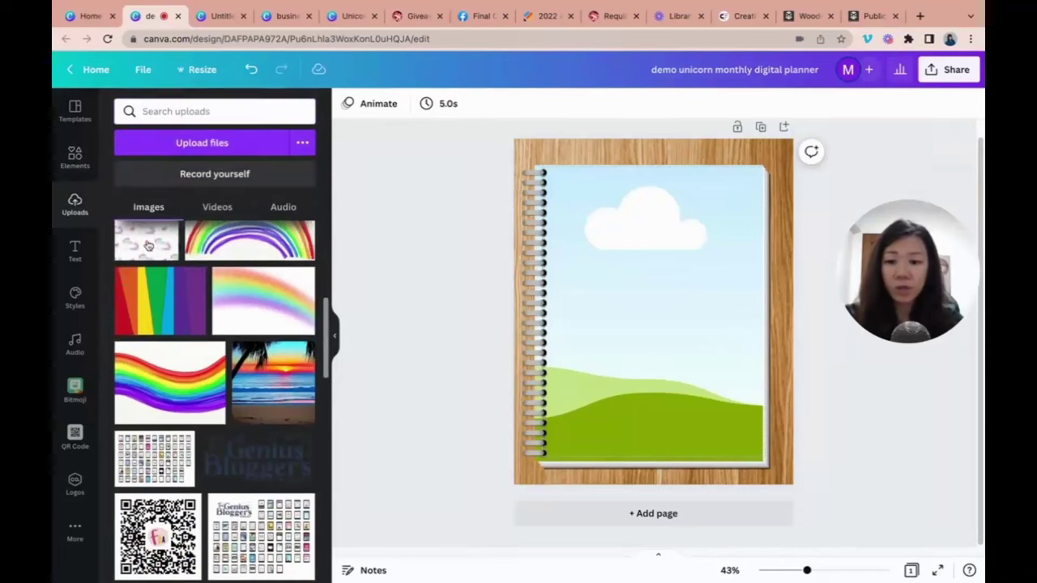
left_click(146, 239)
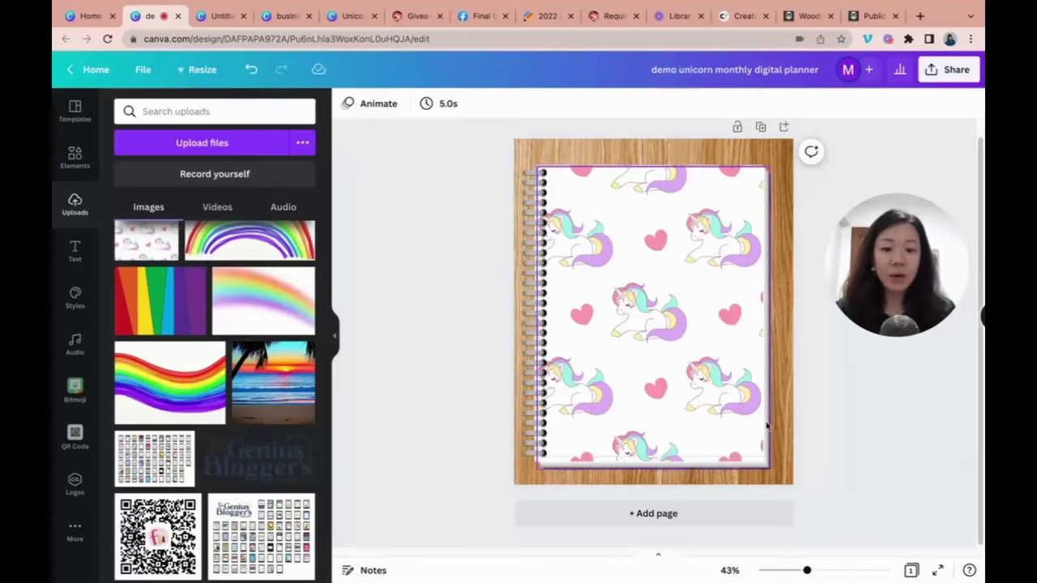
- Duplicate the notebook page as page 2 and return to page 1
scroll(856, 419, "up", 1)
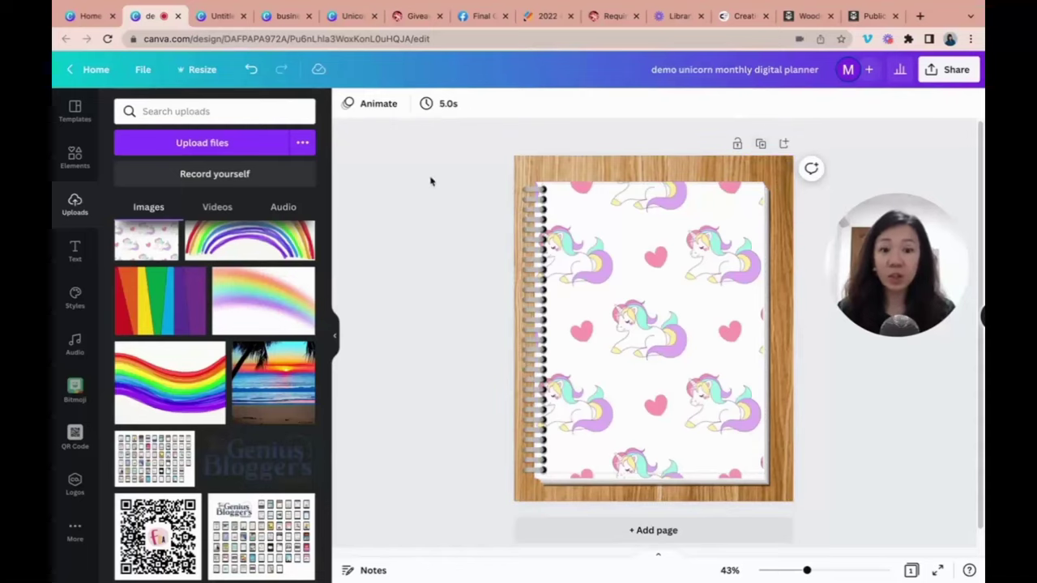
left_click(761, 144)
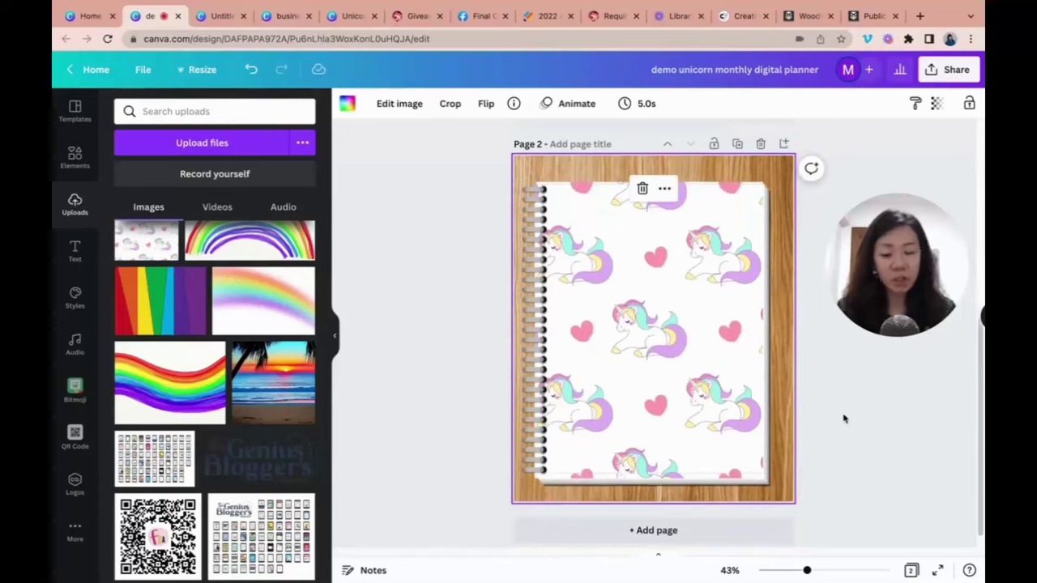
scroll(839, 430, "up", 4)
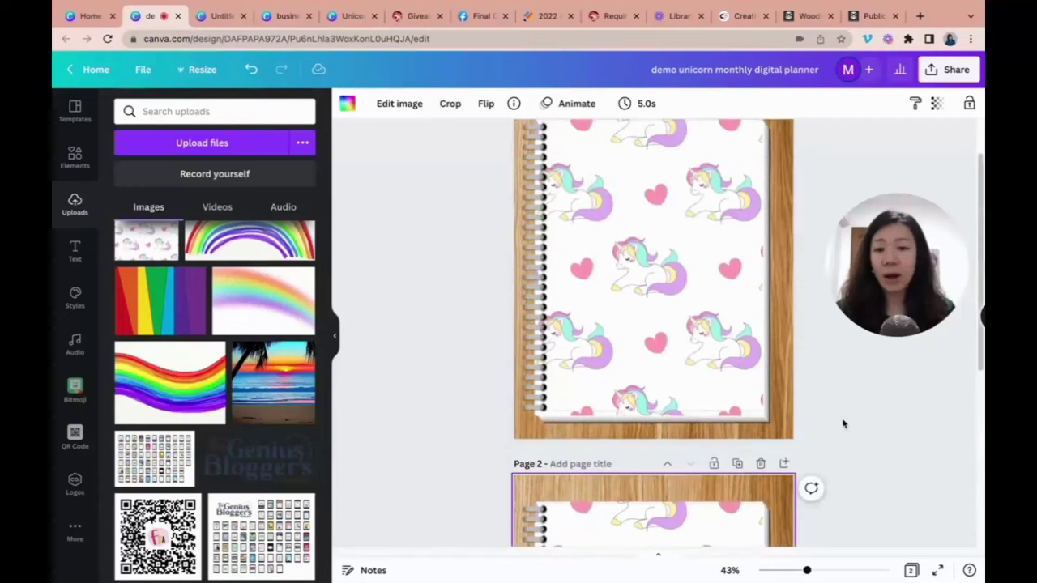
scroll(842, 423, "up", 2)
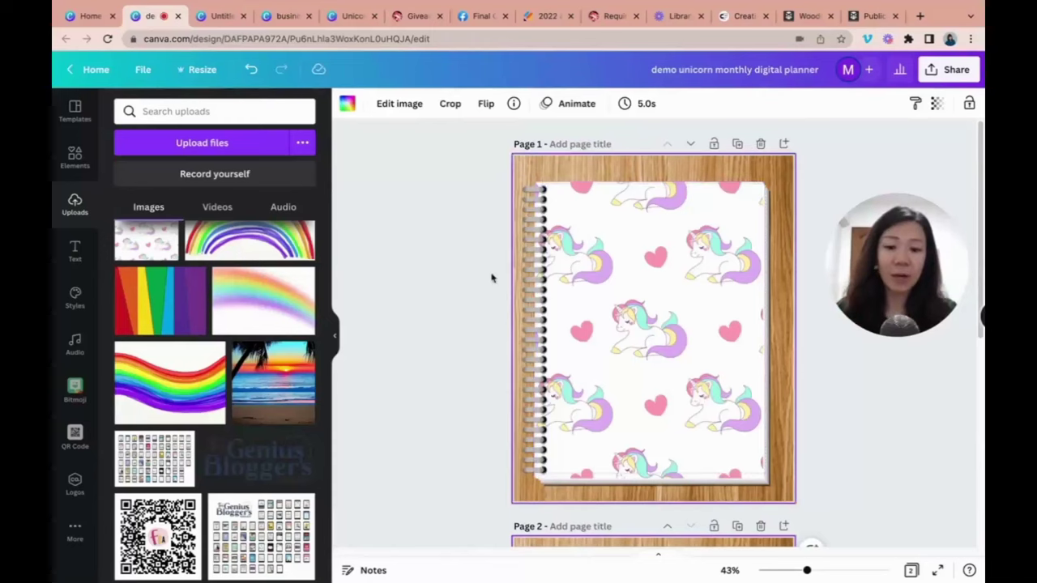
- Lock the rings, cover and page layers on page 1 in one selection
left_click_drag(443, 152, 805, 492)
left_click(971, 105)
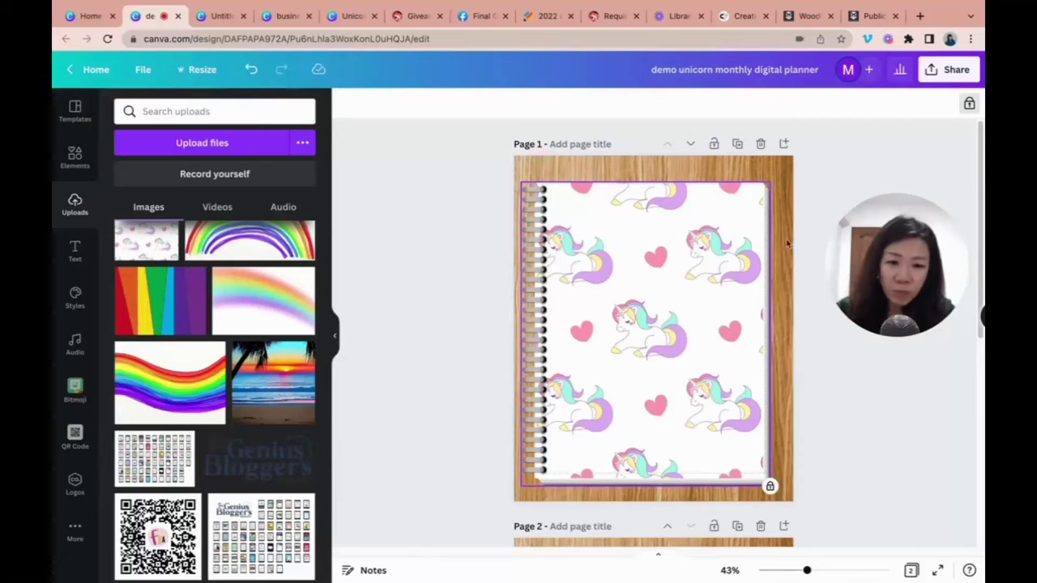
left_click(900, 481)
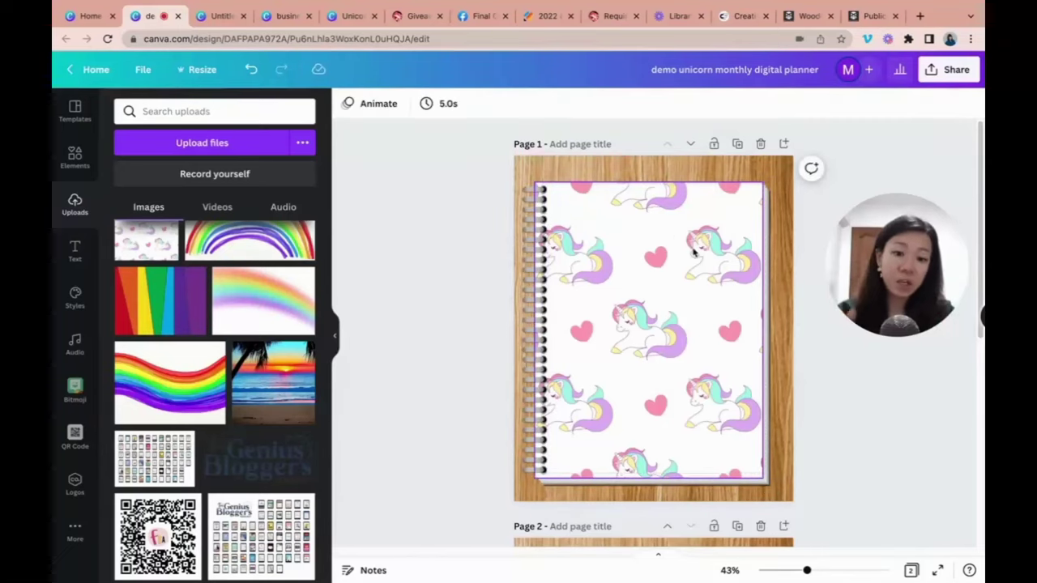
- Add a square shape with rounded upper corners from the Lines & Shapes collection to page 1
left_click(74, 158)
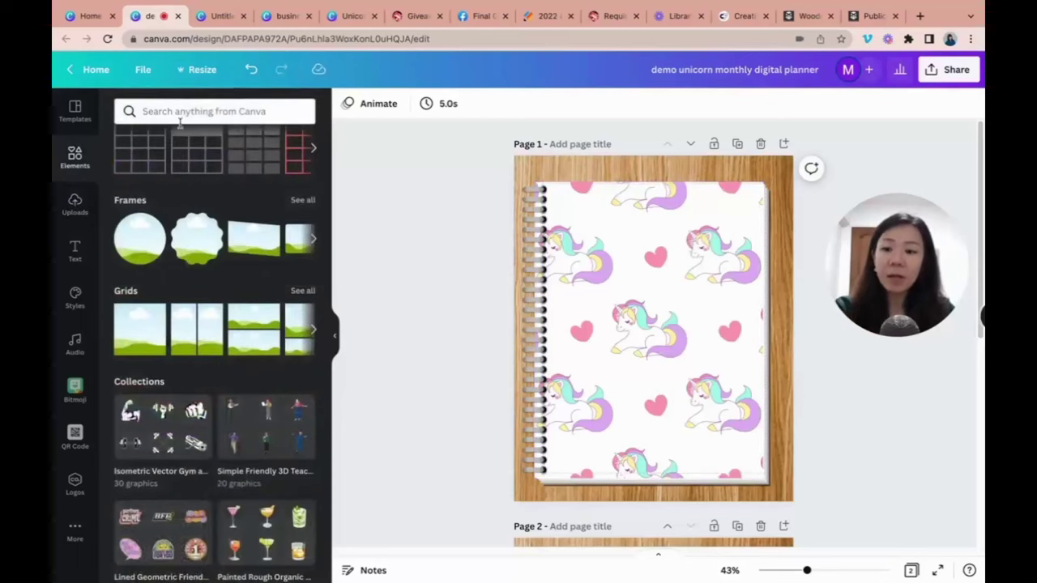
scroll(204, 292, "down", 1)
scroll(212, 289, "up", 10)
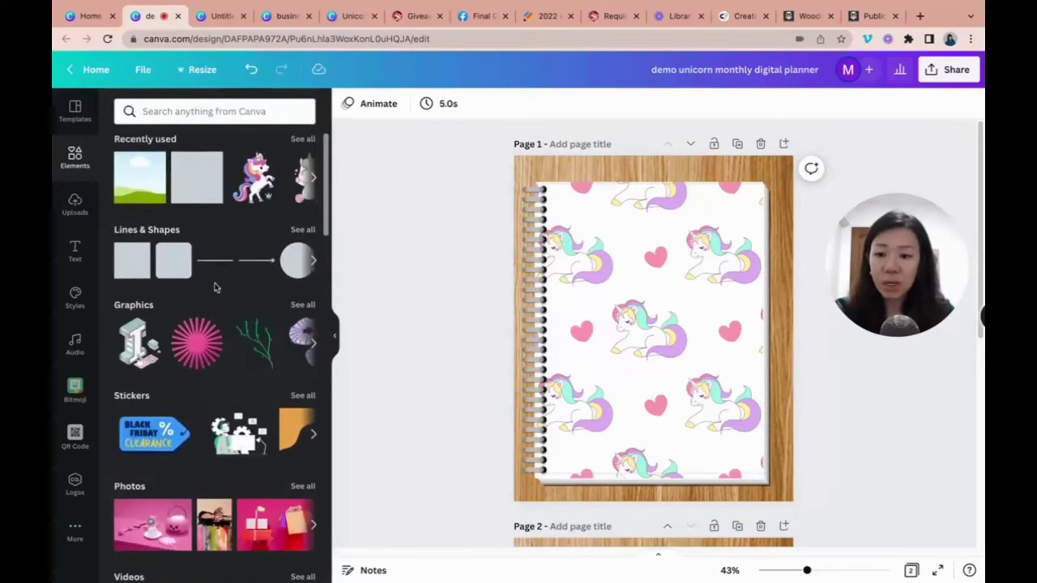
left_click(303, 270)
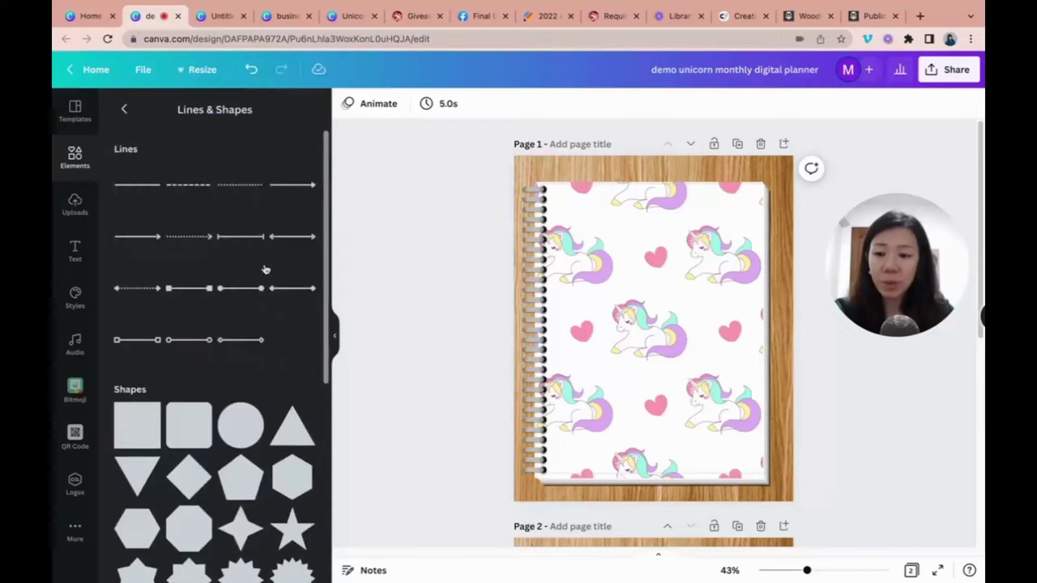
scroll(276, 272, "down", 2)
scroll(202, 267, "down", 1)
scroll(235, 275, "down", 3)
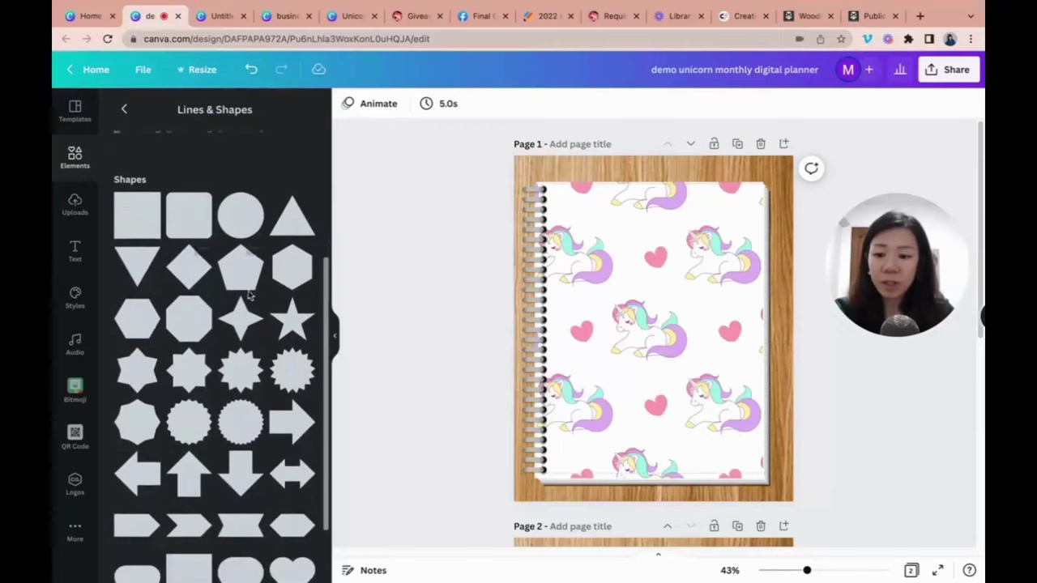
scroll(250, 300, "down", 1)
scroll(249, 300, "up", 5)
scroll(250, 299, "down", 6)
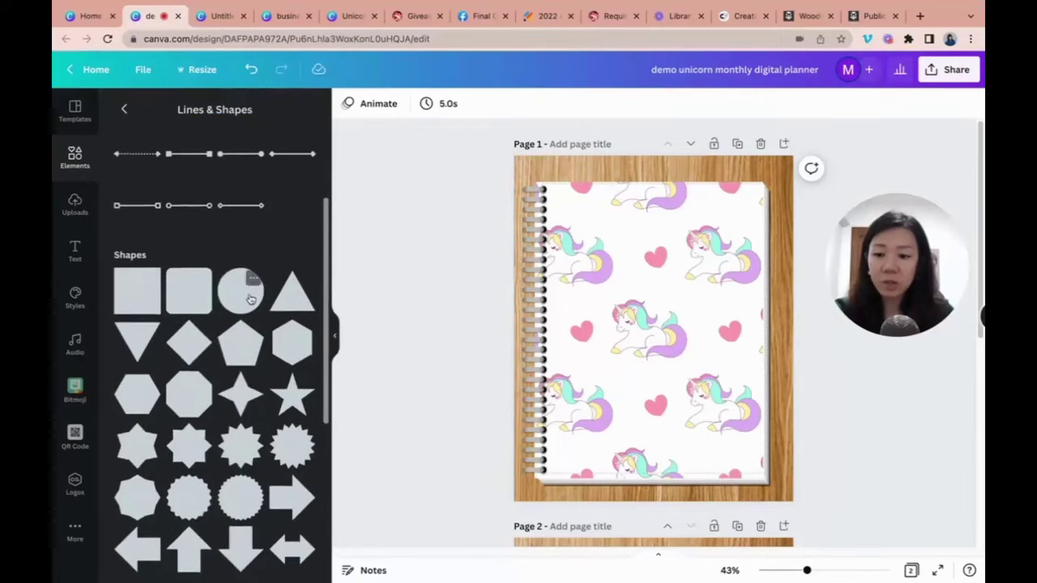
scroll(250, 298, "down", 2)
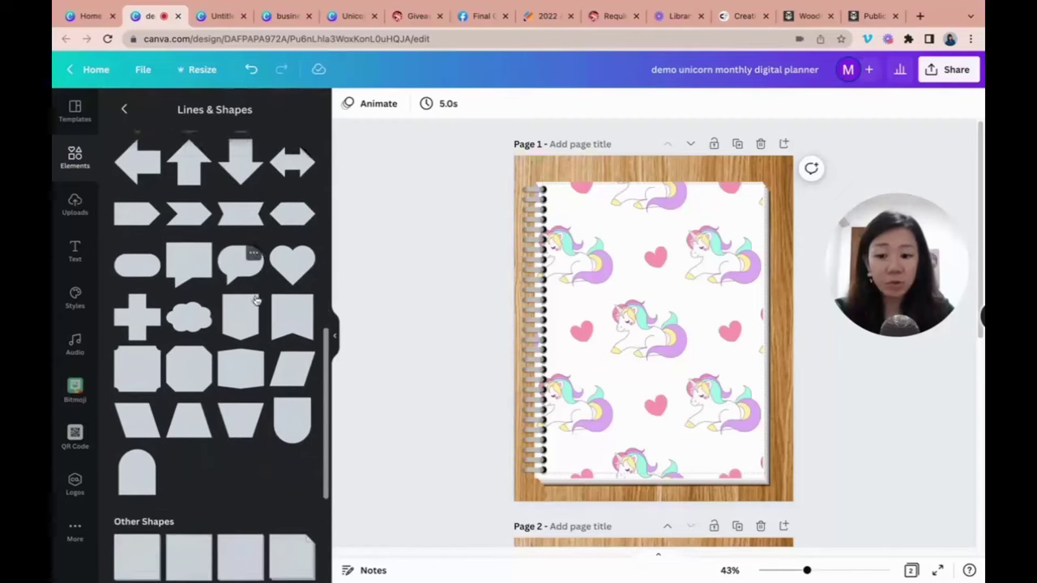
scroll(295, 397, "down", 5)
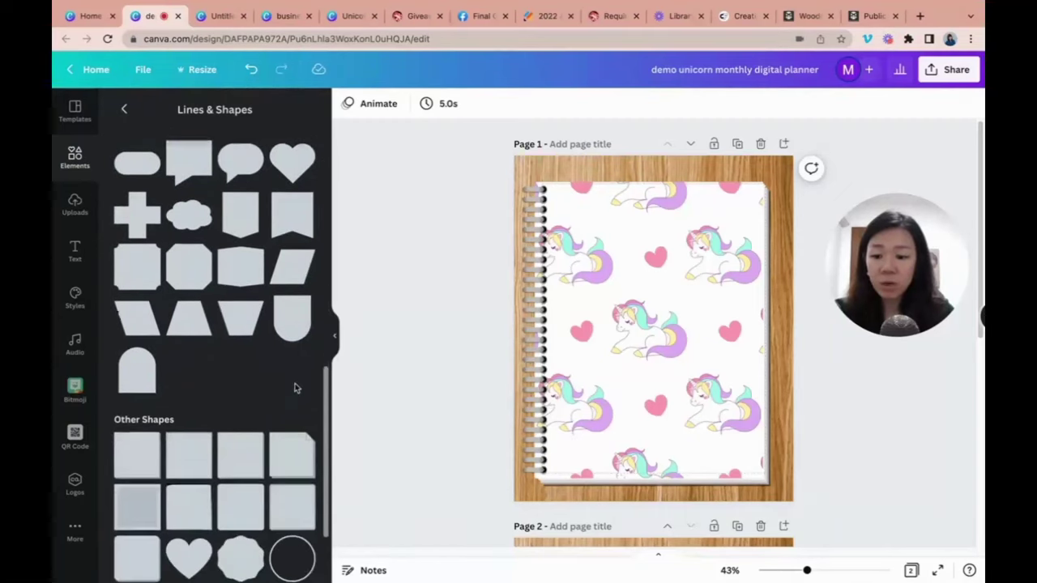
scroll(295, 387, "down", 6)
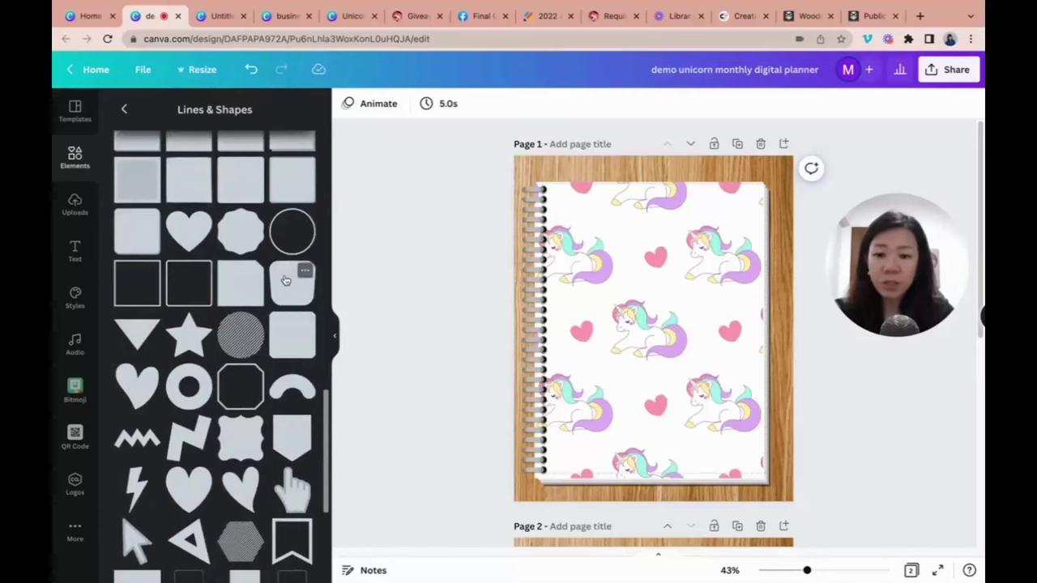
left_click(288, 282)
- Shrink the orange shape and place it as a tab over the notebook's upper edge beside the rings
left_click_drag(723, 396, 603, 241)
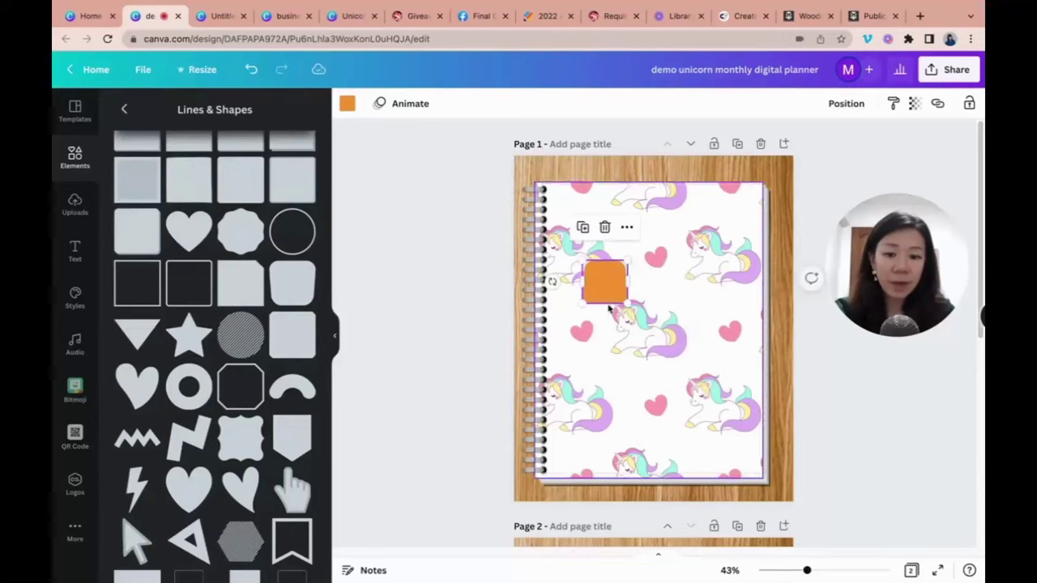
left_click_drag(610, 293, 585, 197)
left_click(445, 198)
left_click(568, 180)
left_click(921, 195)
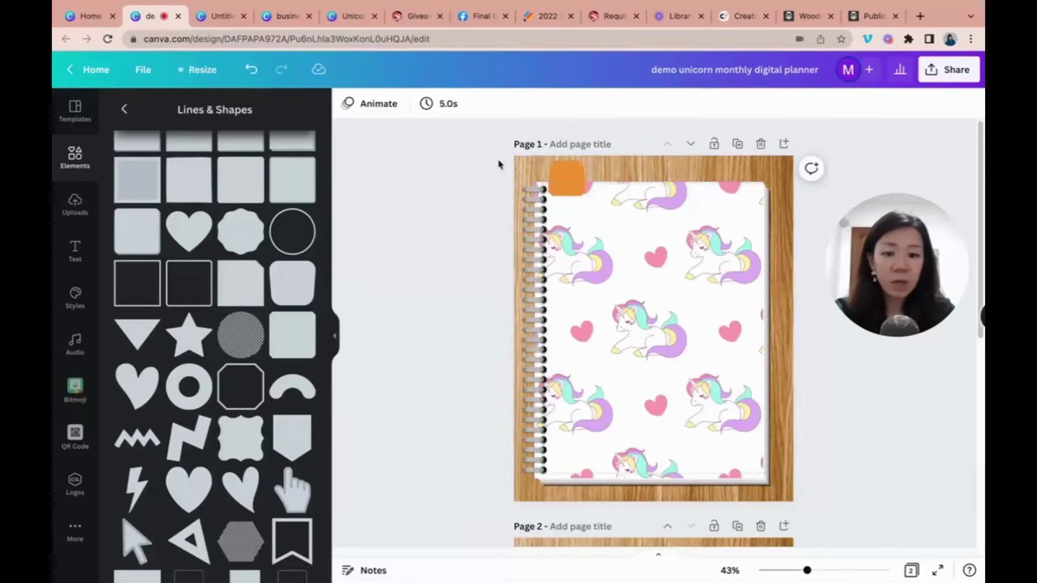
- Lock the orange tab shape in place
left_click(569, 176)
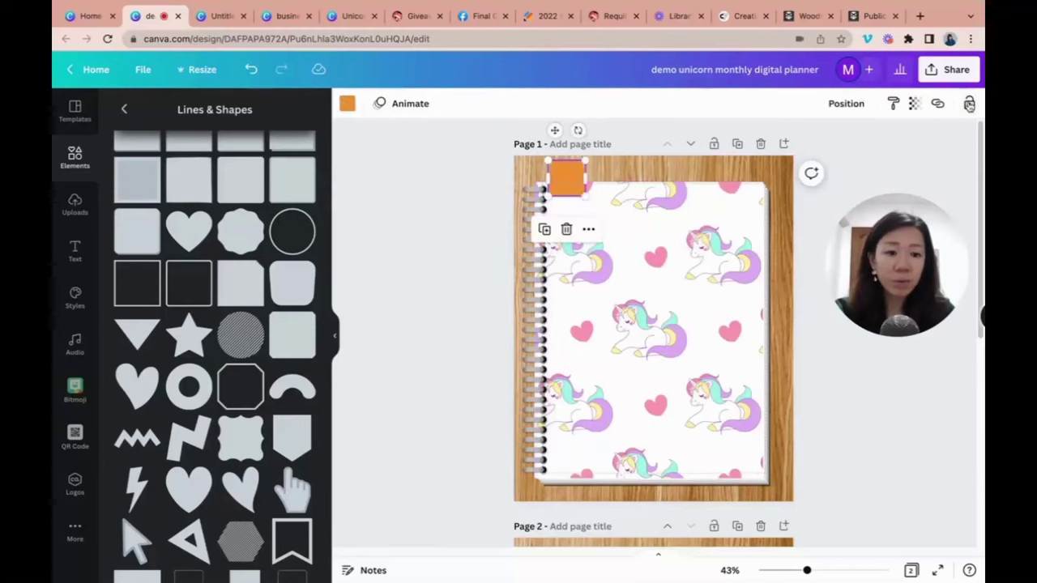
left_click(969, 105)
left_click(741, 175)
left_click(577, 180)
left_click(970, 104)
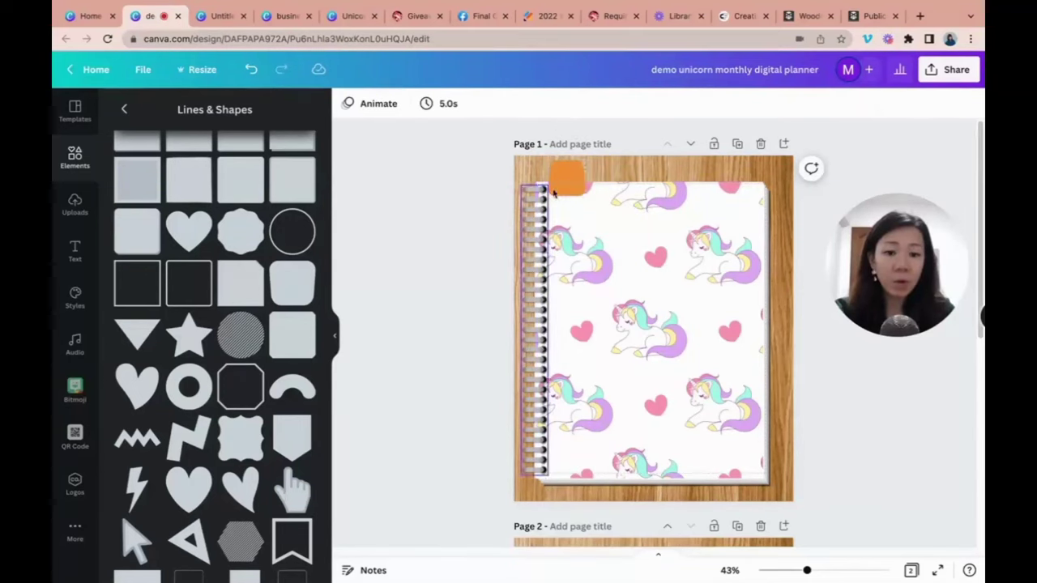
left_click(536, 227)
left_click(472, 211)
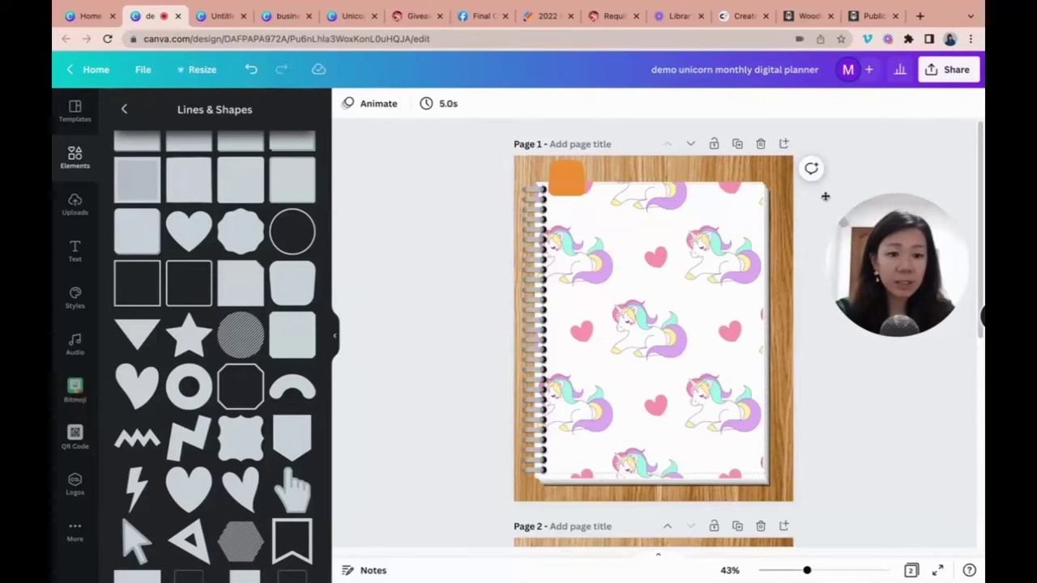
left_click_drag(825, 197, 666, 227)
left_click_drag(671, 317, 835, 213)
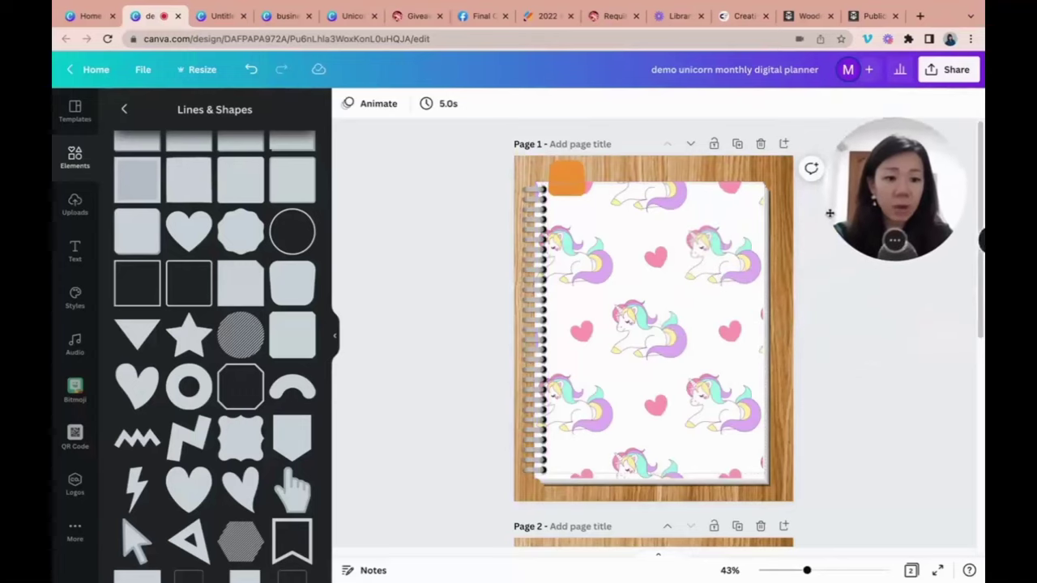
- Select the notebook's rings, cover and page layers together, leaving out the orange tab, and lock them
left_click_drag(456, 256, 702, 264)
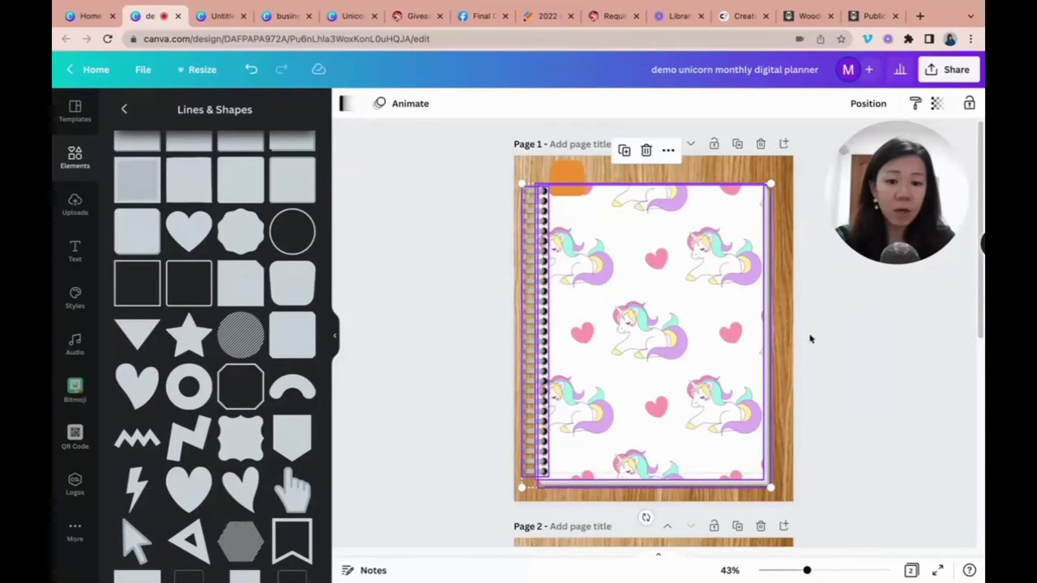
left_click(968, 105)
left_click(870, 323)
- Unlock the orange tab and recolour it with the purple #DFB0F5 sampled from a unicorn's tail
left_click(577, 178)
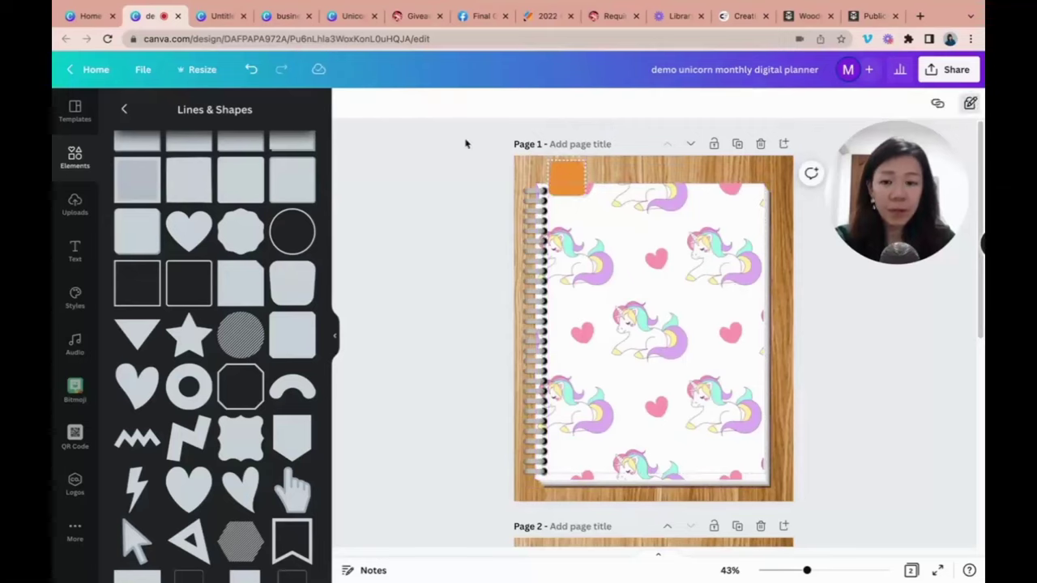
left_click(577, 162)
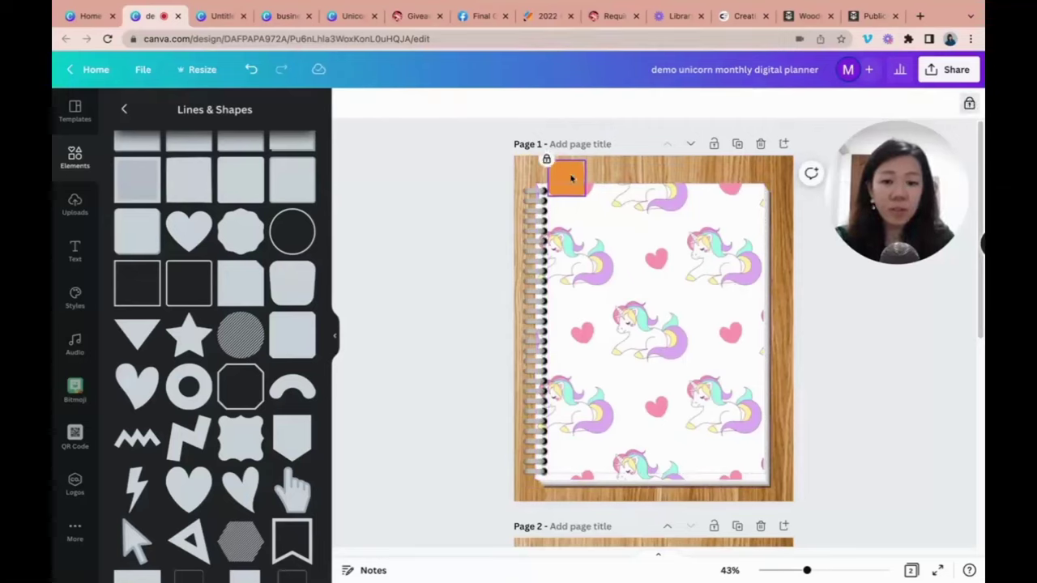
left_click(970, 105)
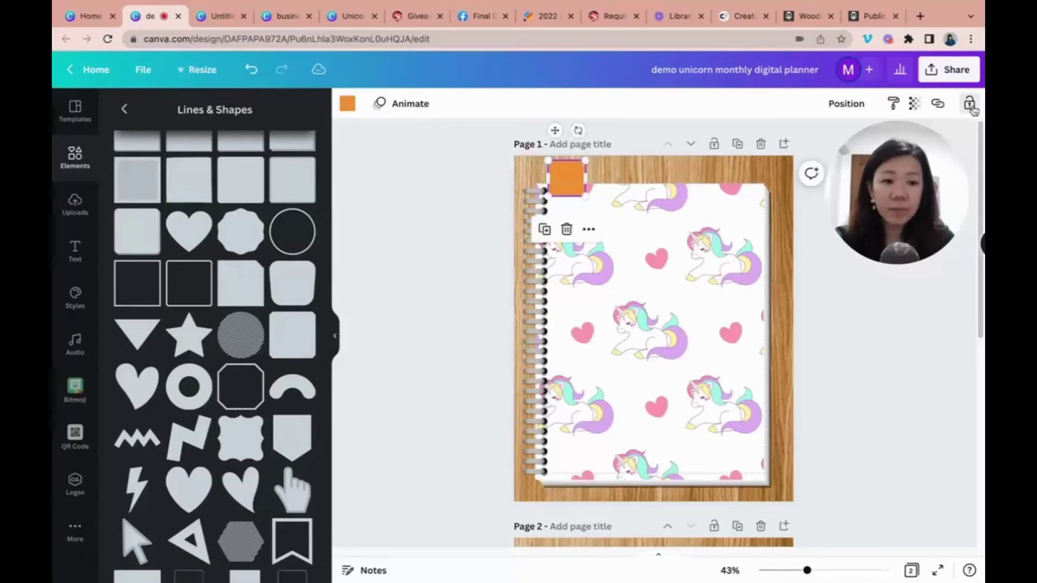
left_click(348, 103)
left_click(128, 170)
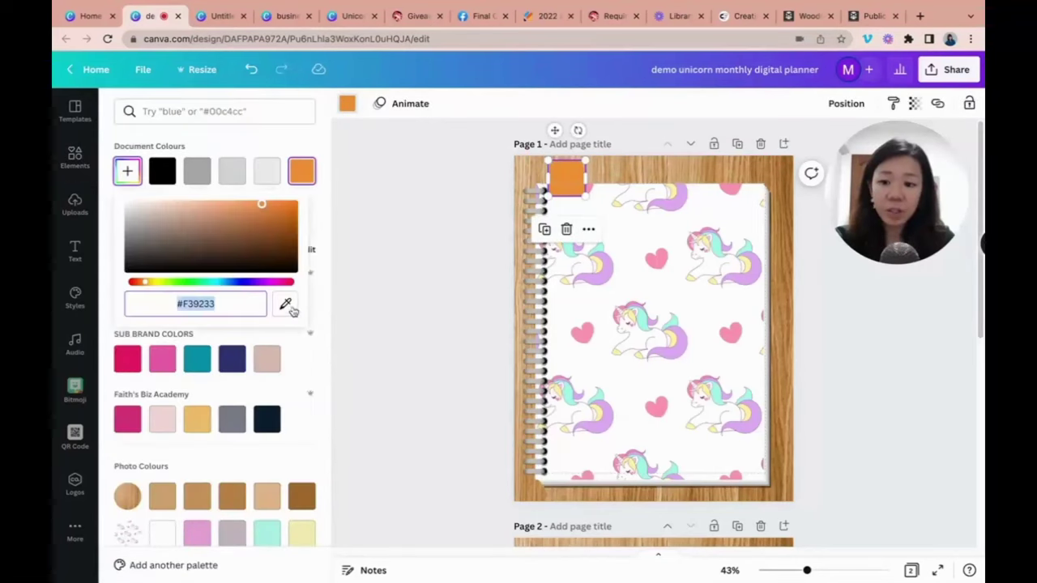
left_click(287, 306)
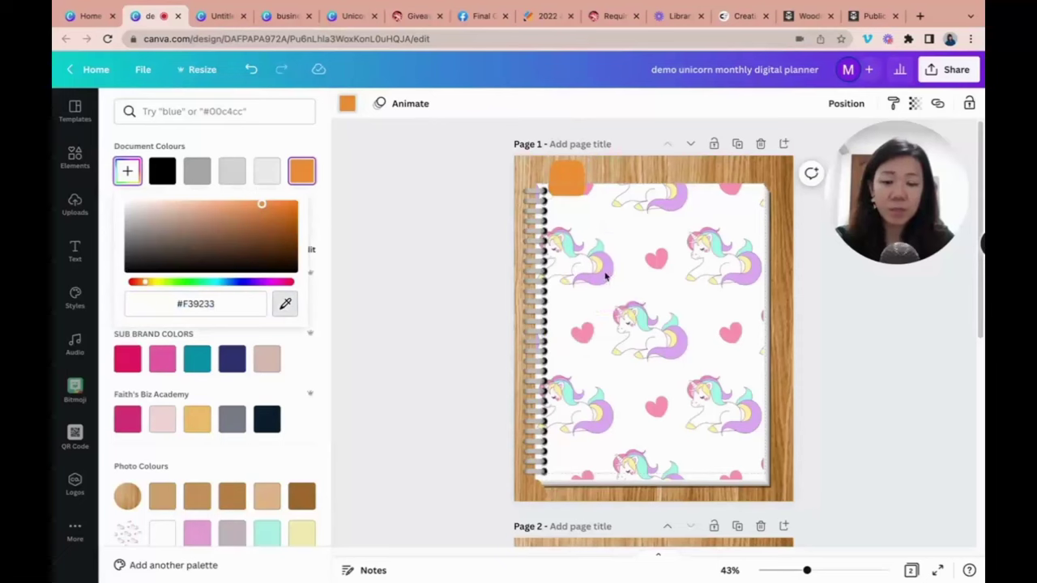
left_click(606, 277)
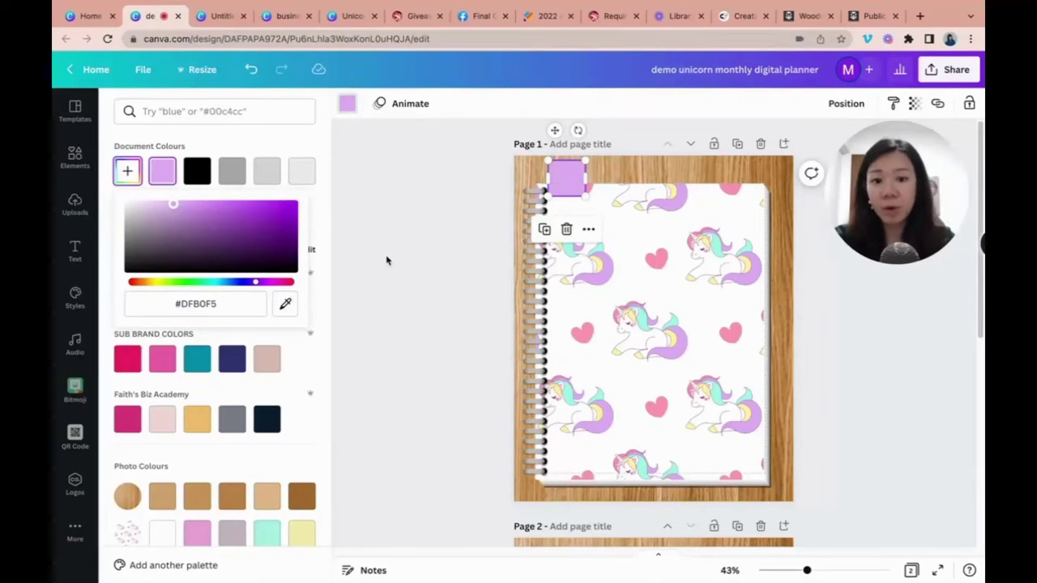